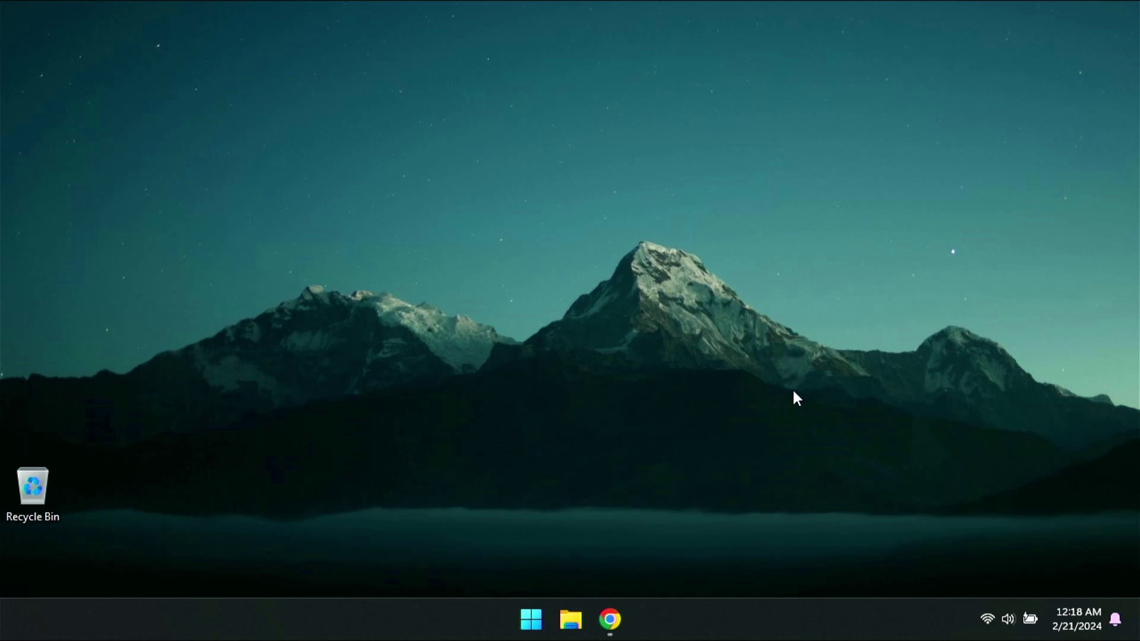
# Switch to Chrome and examine the web addresses of the chiaki4deck GitHub repository and the PSN Account ID lookup page.
pyautogui.click(610, 619)
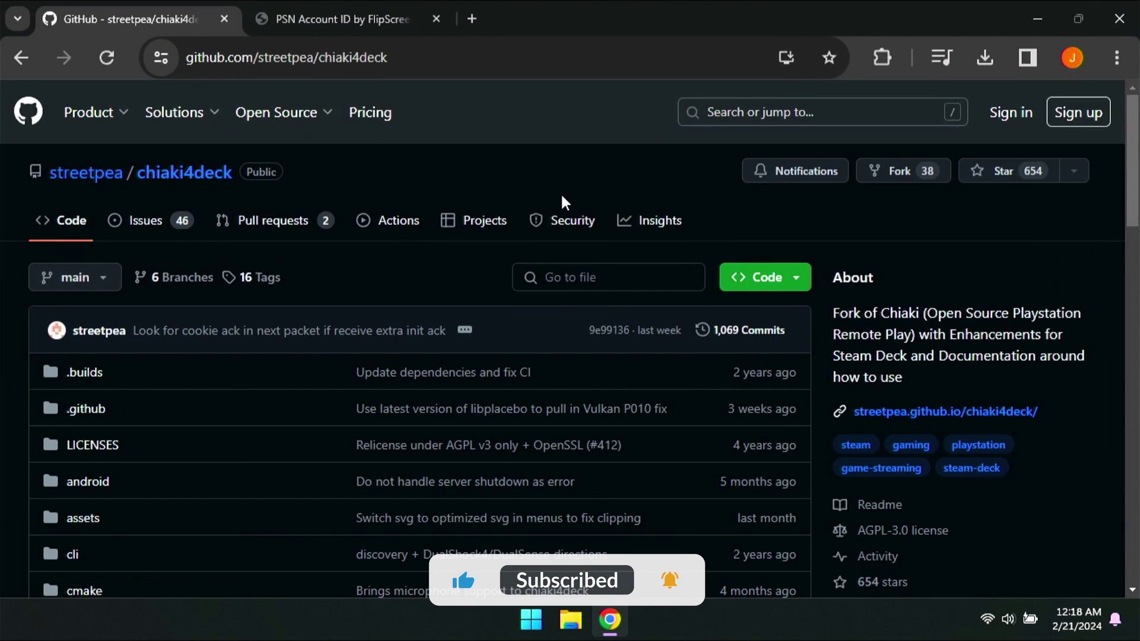
pyautogui.scroll(-1, 560, 192)
pyautogui.scroll(1, 563, 195)
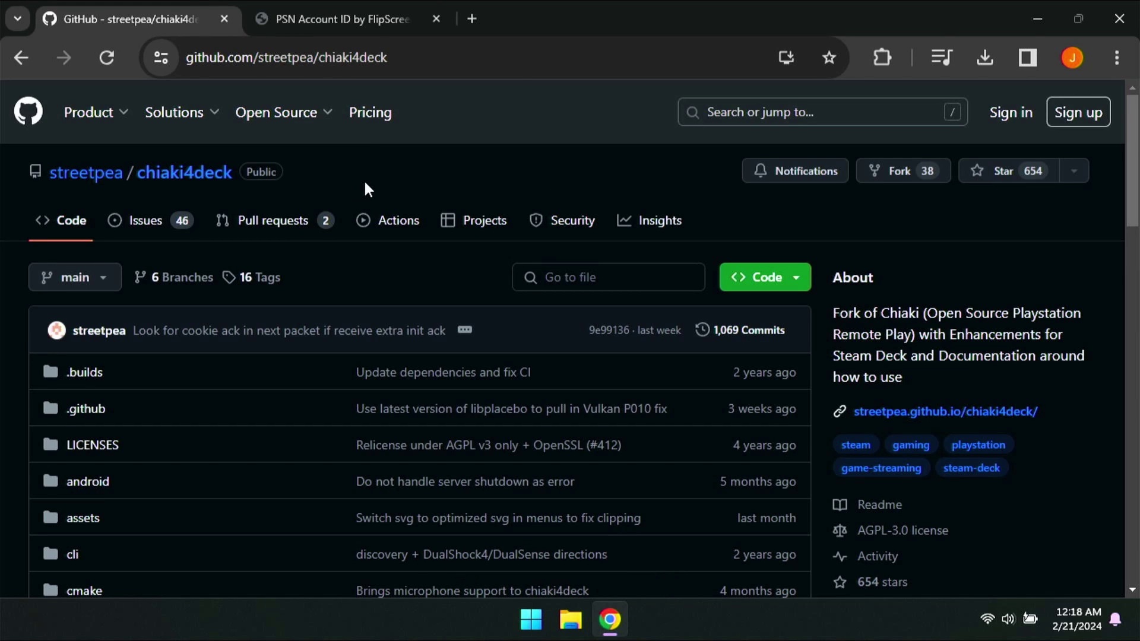
pyautogui.click(185, 58)
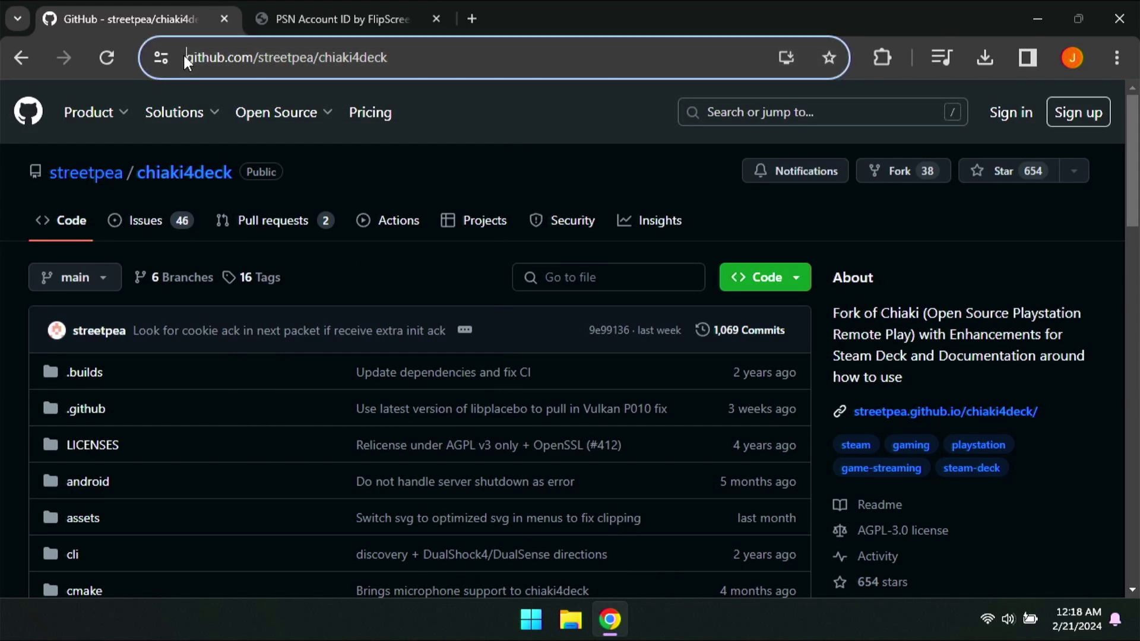
pyautogui.moveTo(184, 58); pyautogui.dragTo(307, 60)
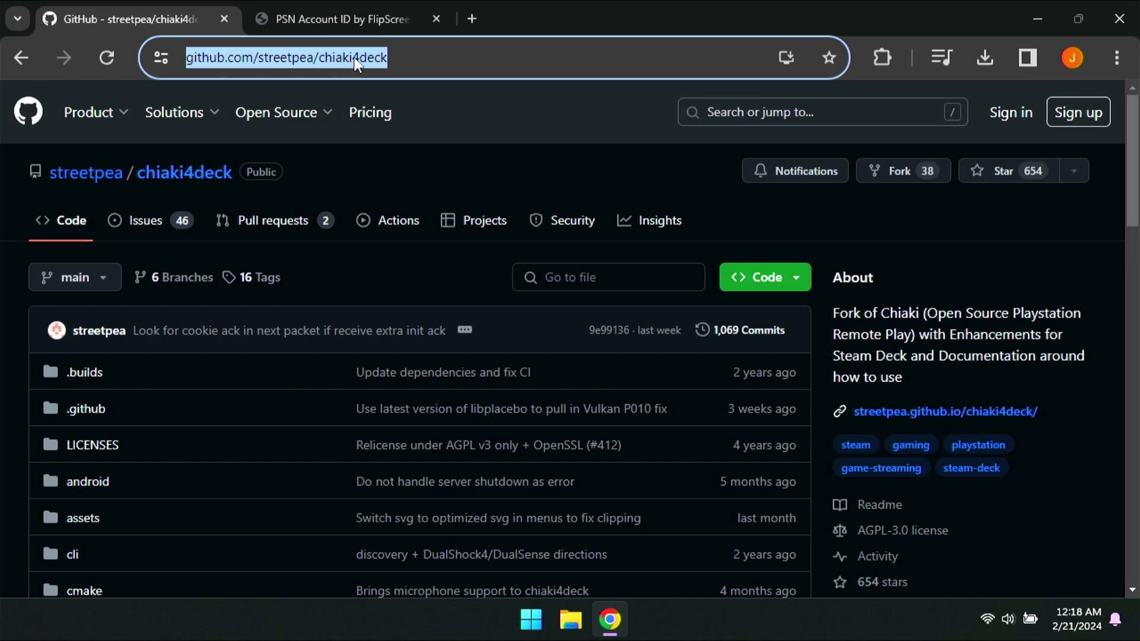
pyautogui.click(387, 57)
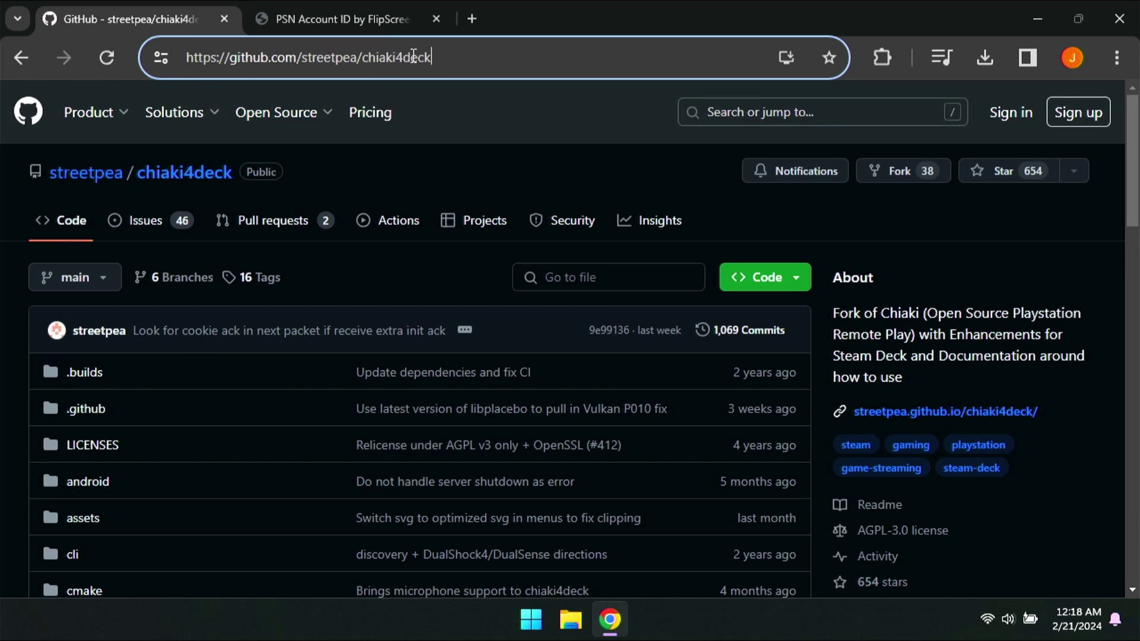
pyautogui.click(351, 14)
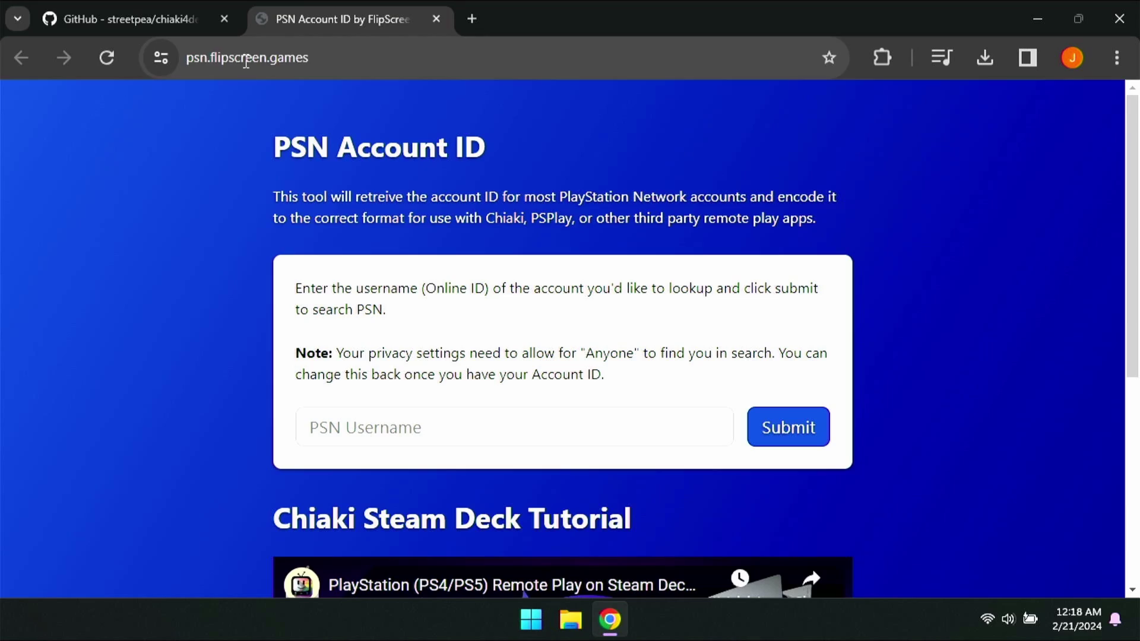
pyautogui.click(181, 27)
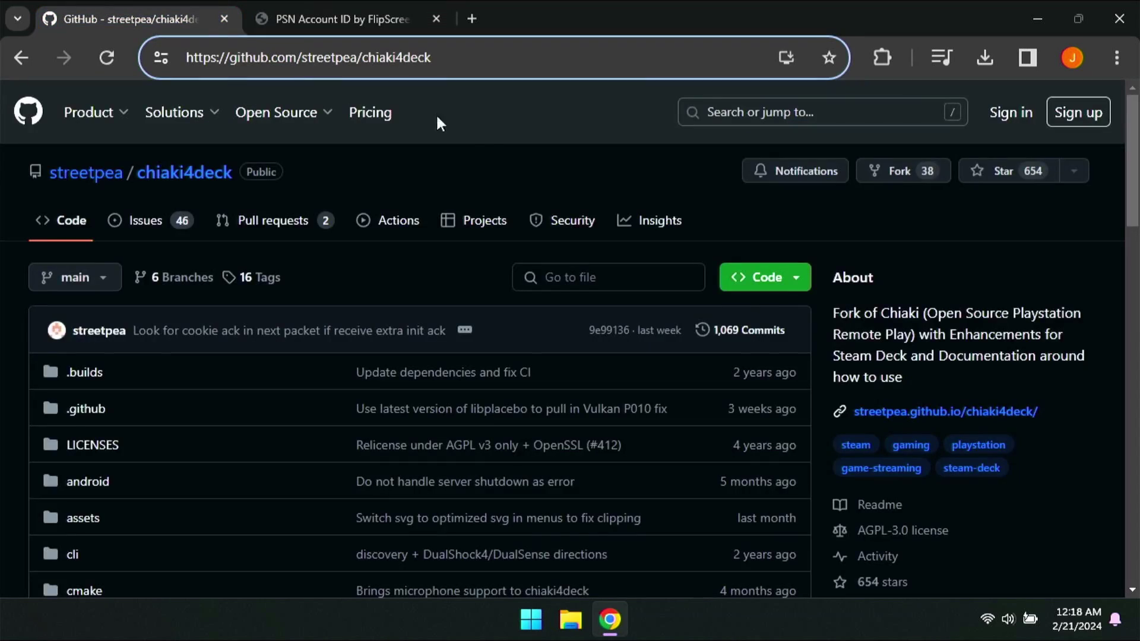
# Download Chiaki4deck-win_x64-MSYS2-Release.zip from the assets of the repository's v1.6.3 release.
pyautogui.scroll(-5, 491, 153)
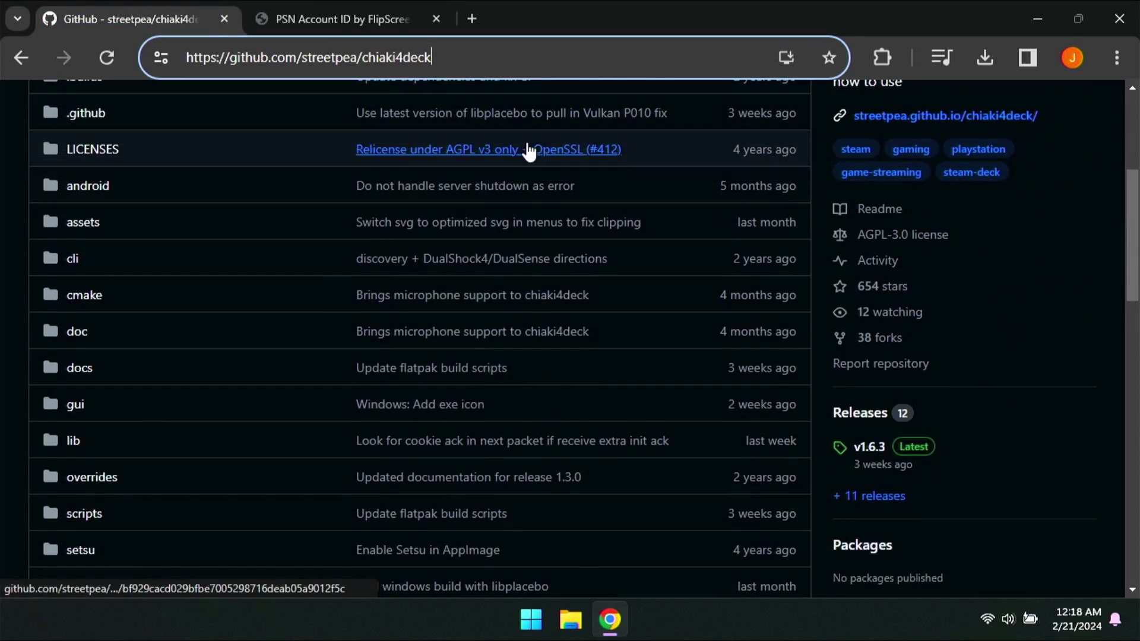
pyautogui.scroll(-3, 529, 152)
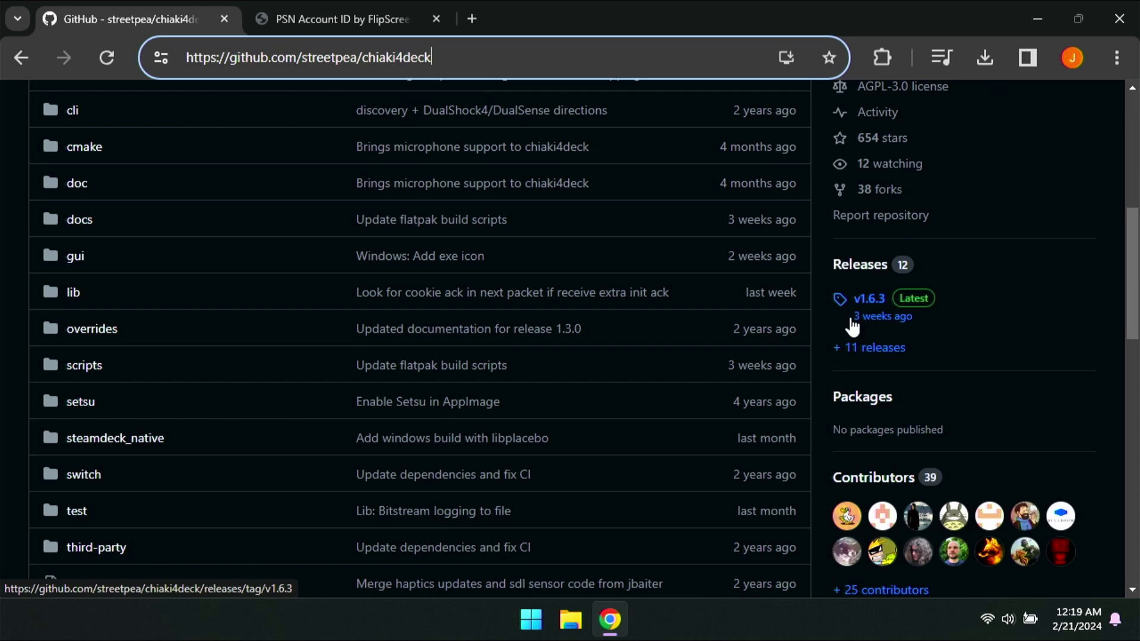
pyautogui.click(873, 302)
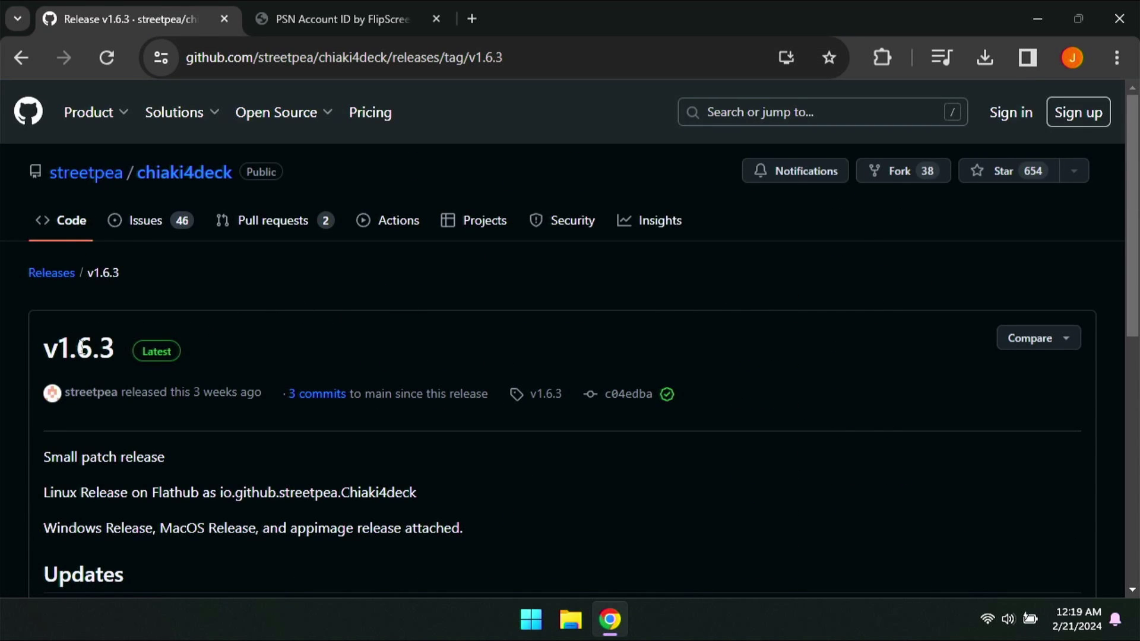
pyautogui.scroll(-8, 386, 271)
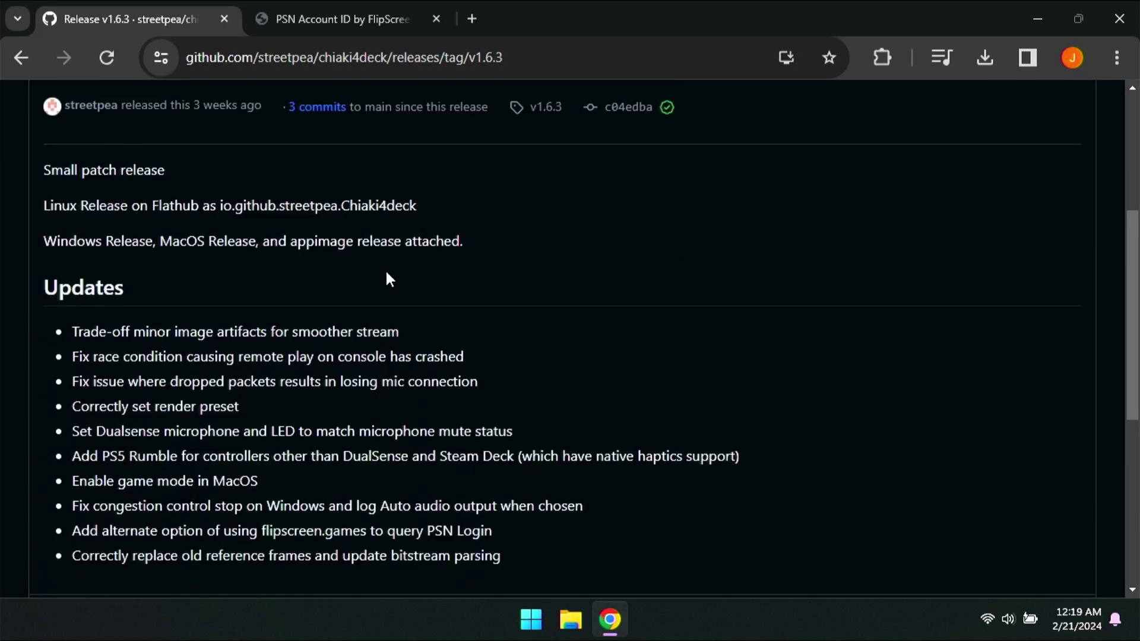
pyautogui.scroll(-2, 386, 272)
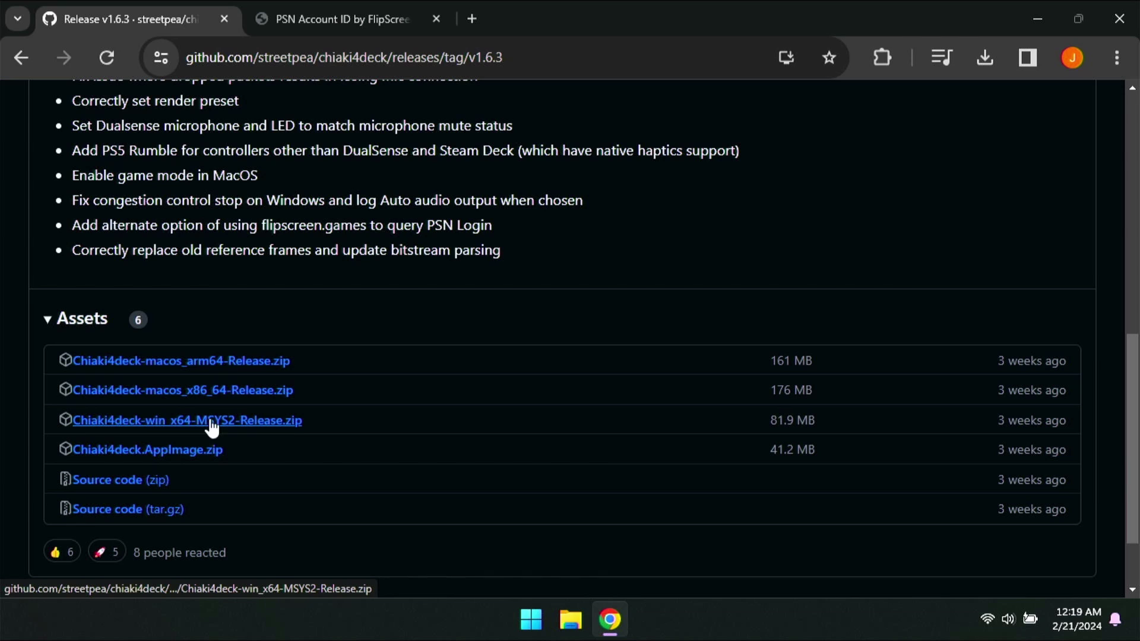
pyautogui.click(265, 424)
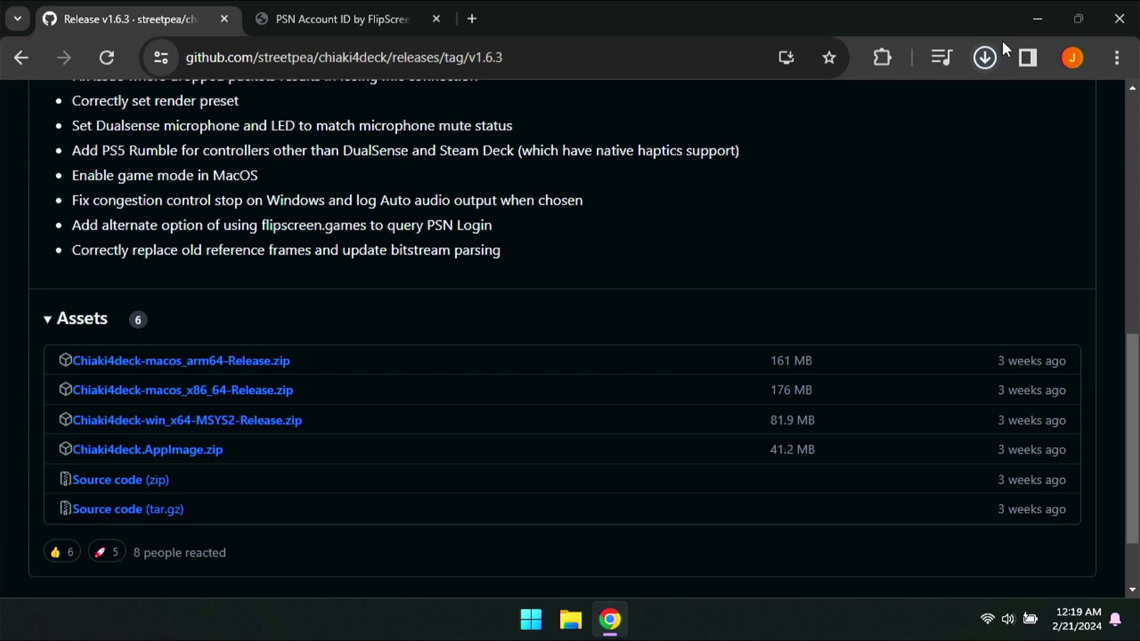
# Move the downloaded Chiaki4deck-win_x64-MSYS2-Release archive from the Downloads folder to the desktop.
pyautogui.click(308, 22)
pyautogui.moveTo(819, 124)
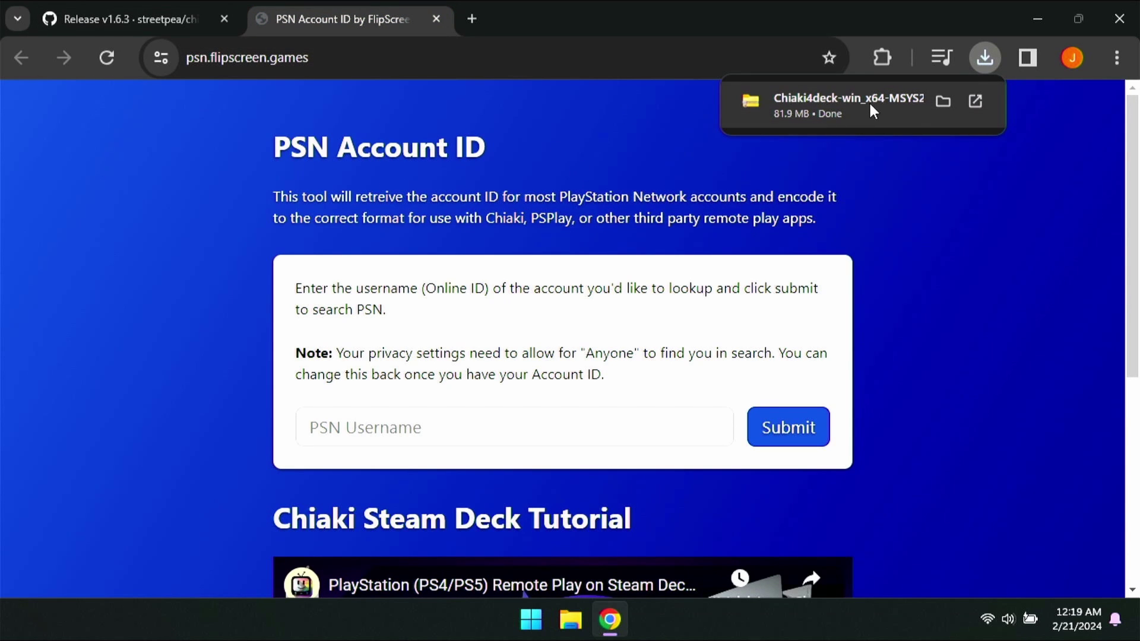
pyautogui.click(943, 102)
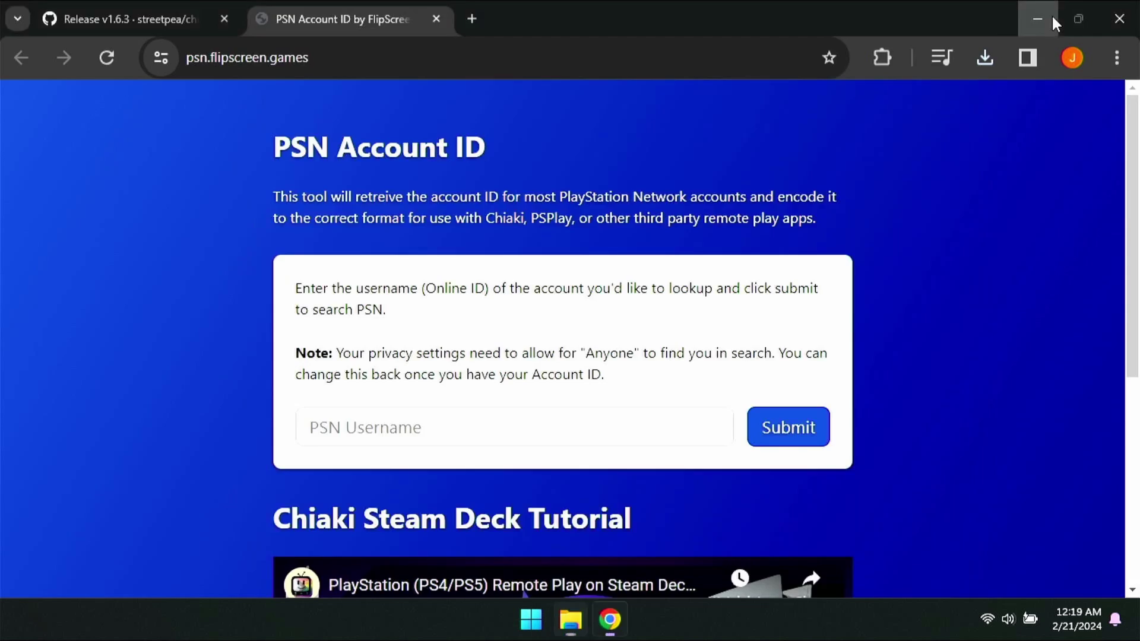
pyautogui.click(1037, 18)
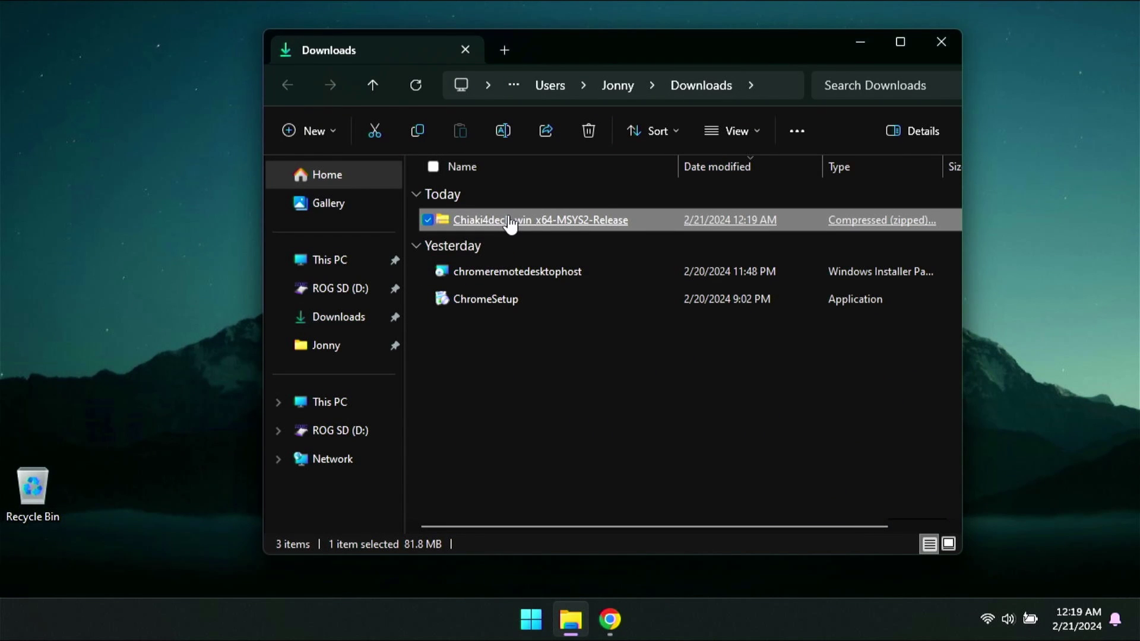
pyautogui.moveTo(504, 223); pyautogui.dragTo(209, 244)
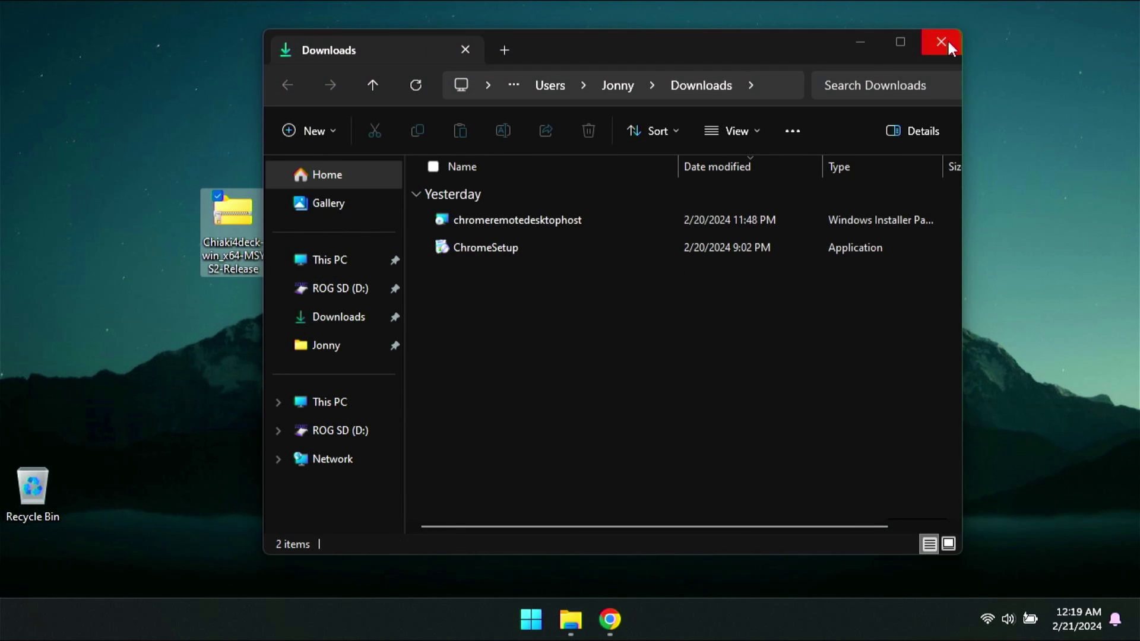
pyautogui.click(942, 42)
# Extract the Chiaki4deck-win_x64-MSYS2-Release archive into its default folder on the desktop.
pyautogui.rightClick(230, 214)
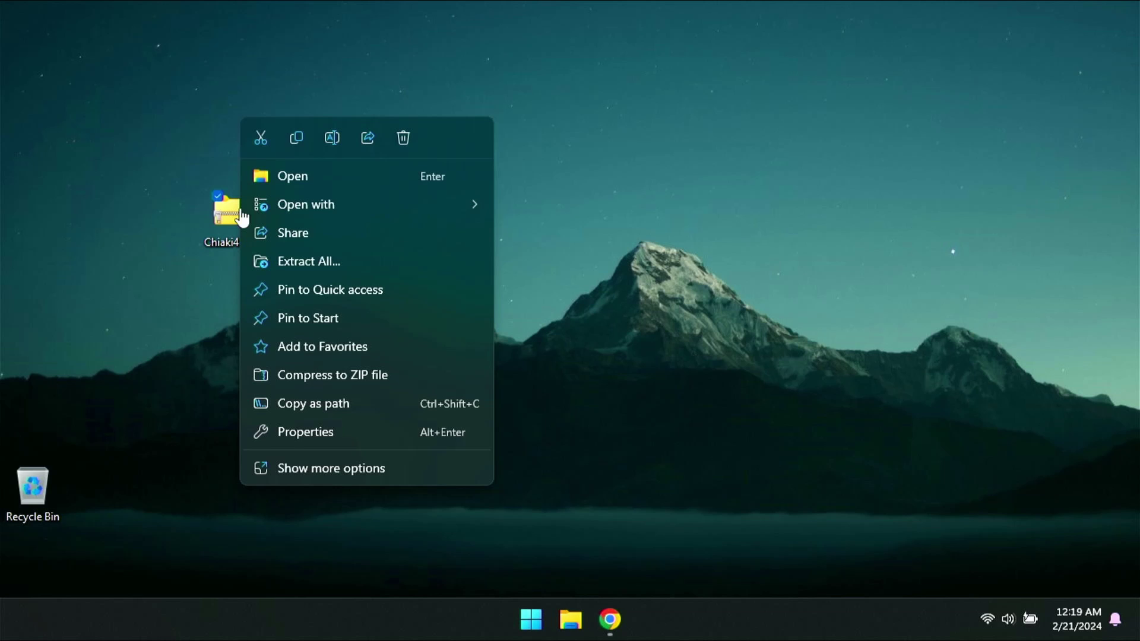
pyautogui.click(565, 229)
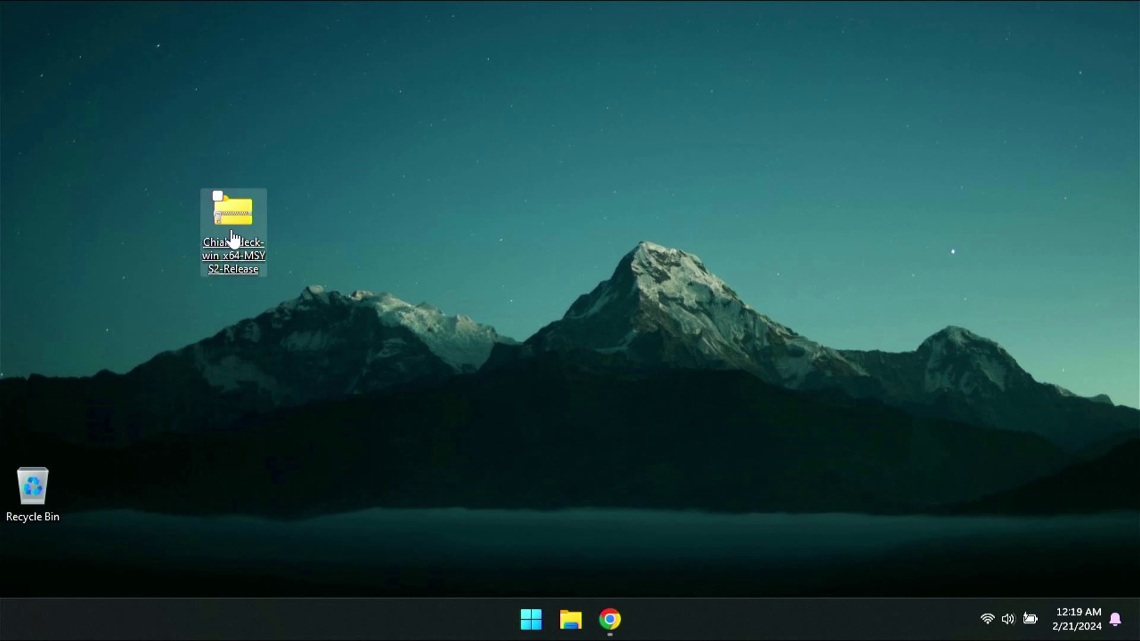
pyautogui.rightClick(231, 214)
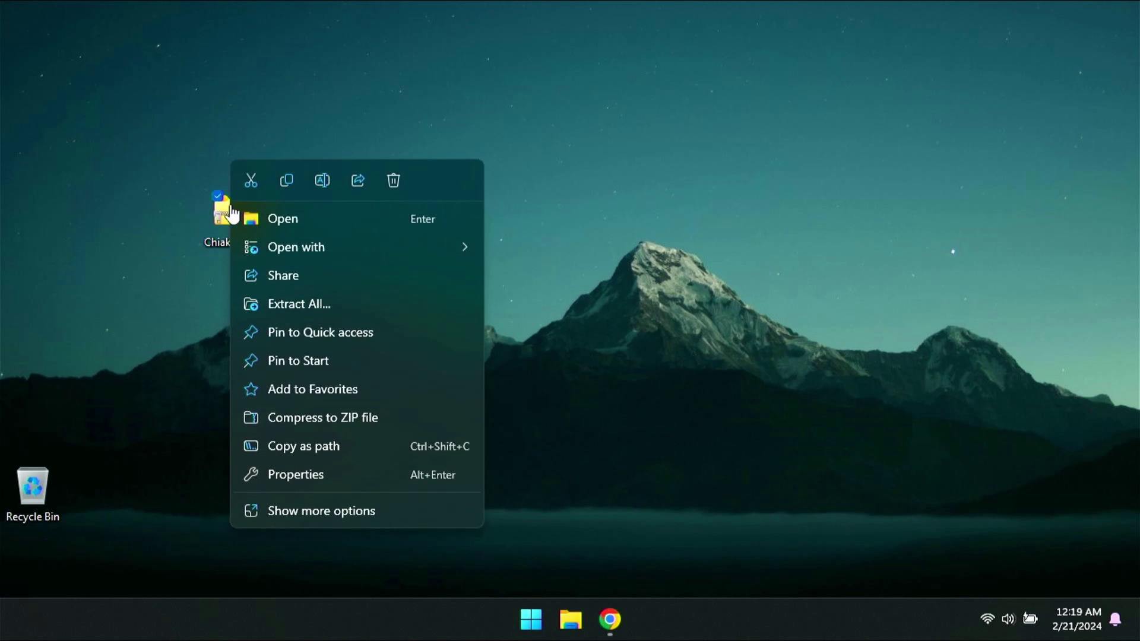
pyautogui.click(320, 304)
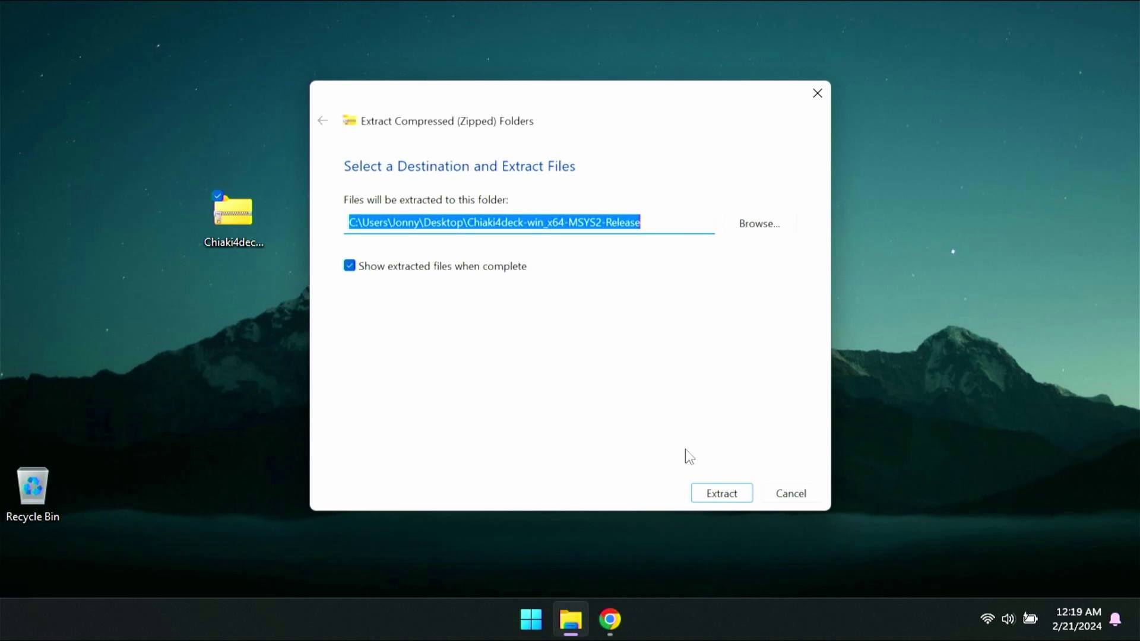
pyautogui.click(710, 494)
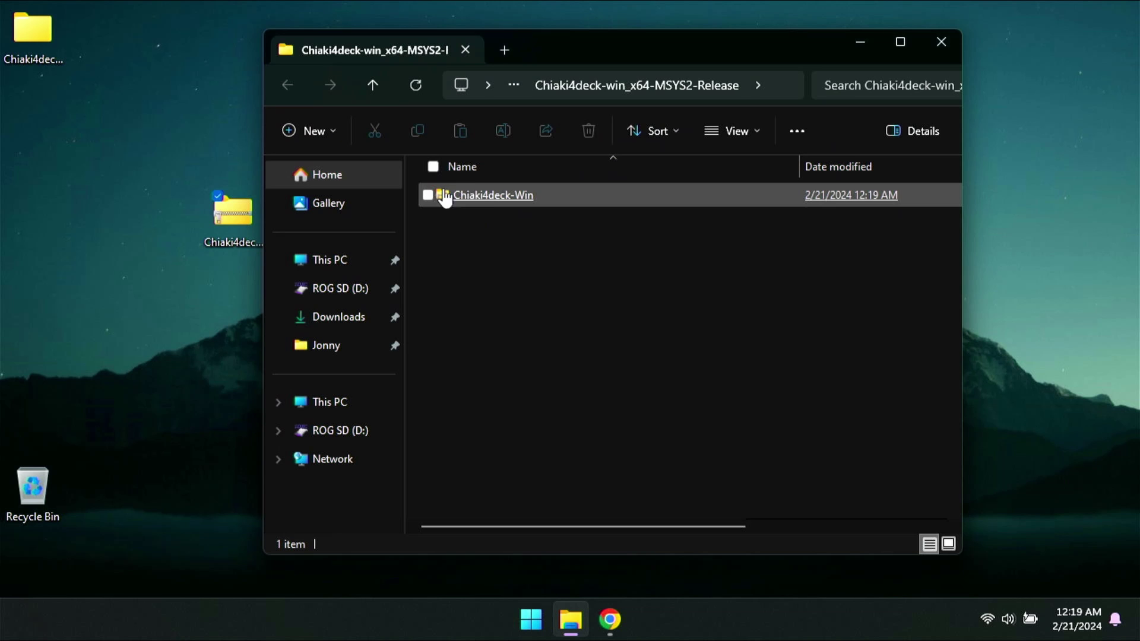
# Extract the nested Chiaki4deck-Win archive inside the extracted release folder to its default destination.
pyautogui.rightClick(490, 200)
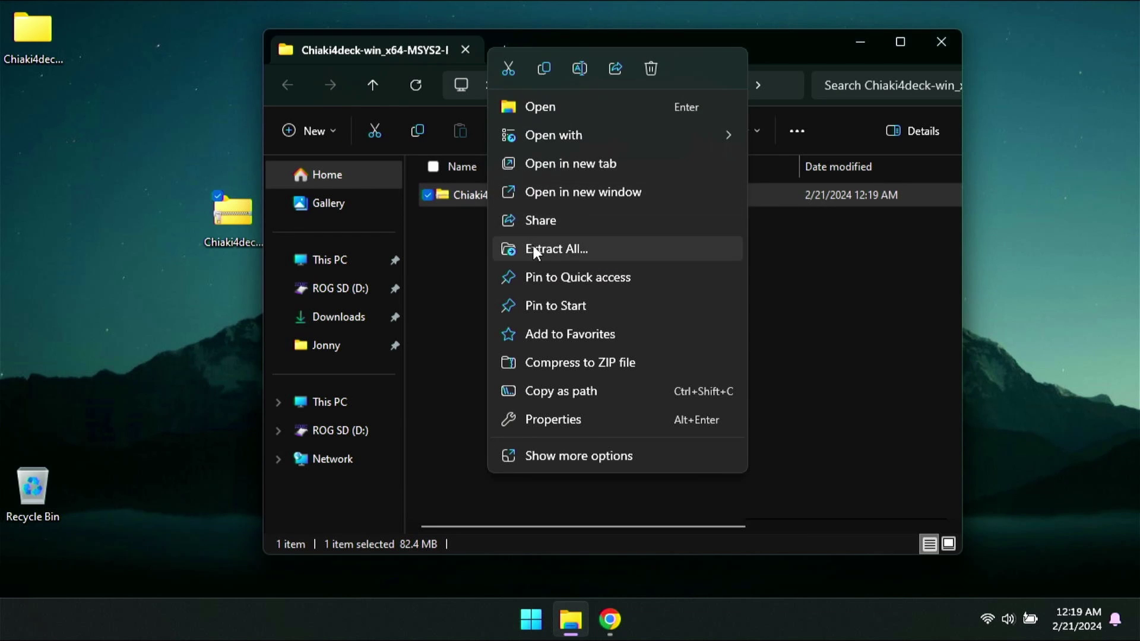
pyautogui.click(532, 244)
pyautogui.click(726, 494)
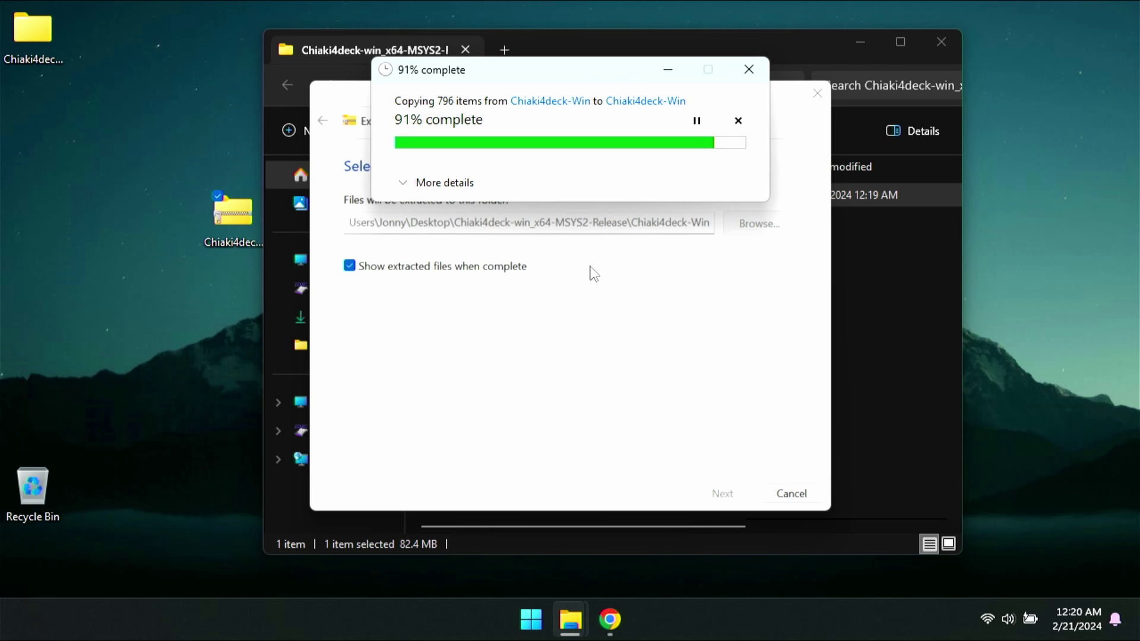
# Move the fully extracted Chiaki4deck-Win folder to the desktop and delete the leftover release folder and archive.
pyautogui.moveTo(231, 216); pyautogui.dragTo(95, 141)
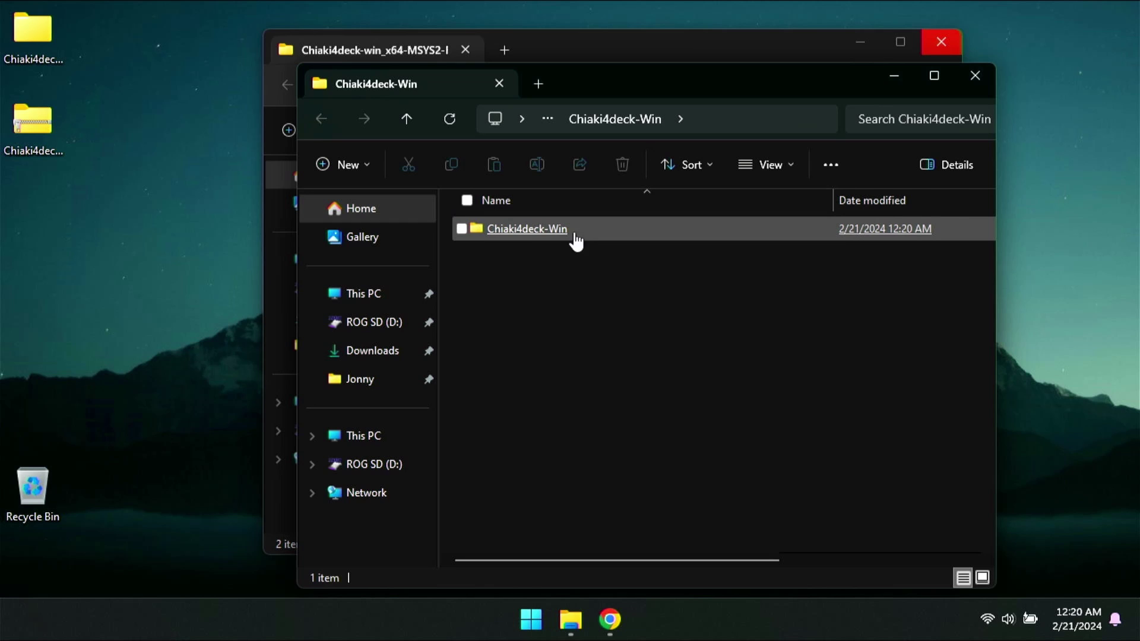
pyautogui.click(529, 233)
pyautogui.moveTo(530, 237); pyautogui.dragTo(213, 251)
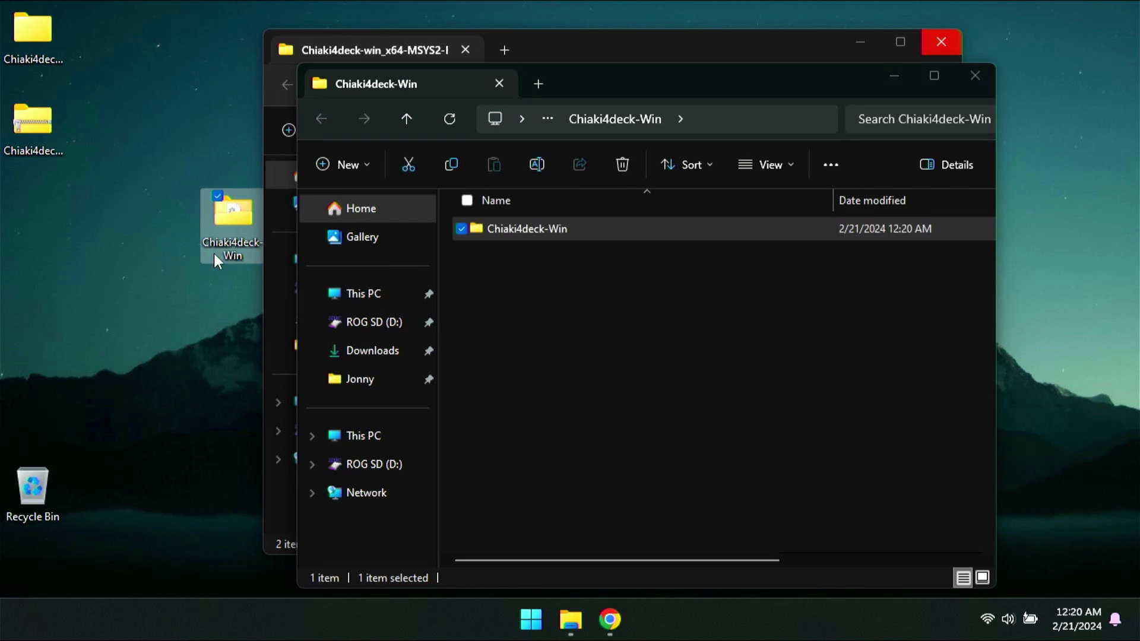
pyautogui.click(975, 76)
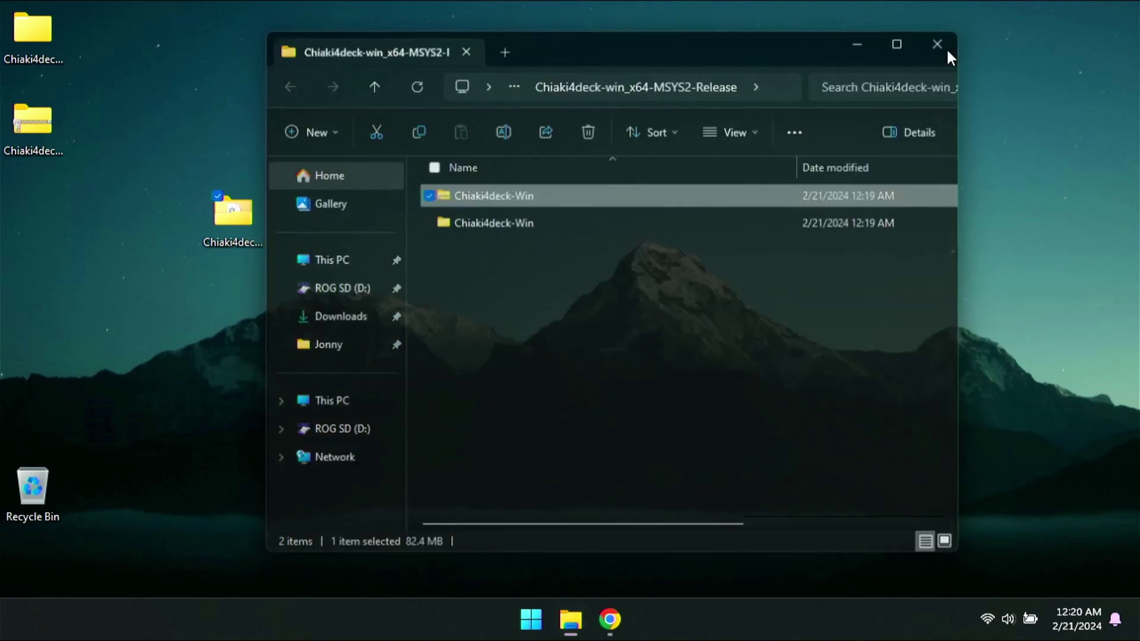
pyautogui.click(944, 45)
pyautogui.moveTo(244, 225); pyautogui.dragTo(475, 155)
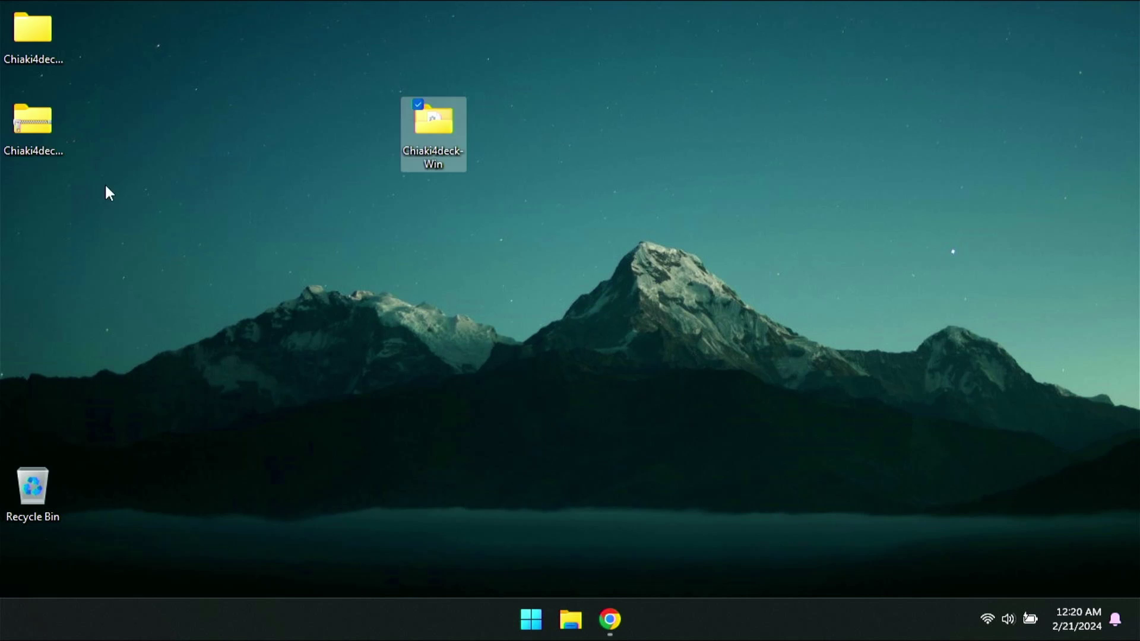
pyautogui.moveTo(108, 193); pyautogui.dragTo(43, 472)
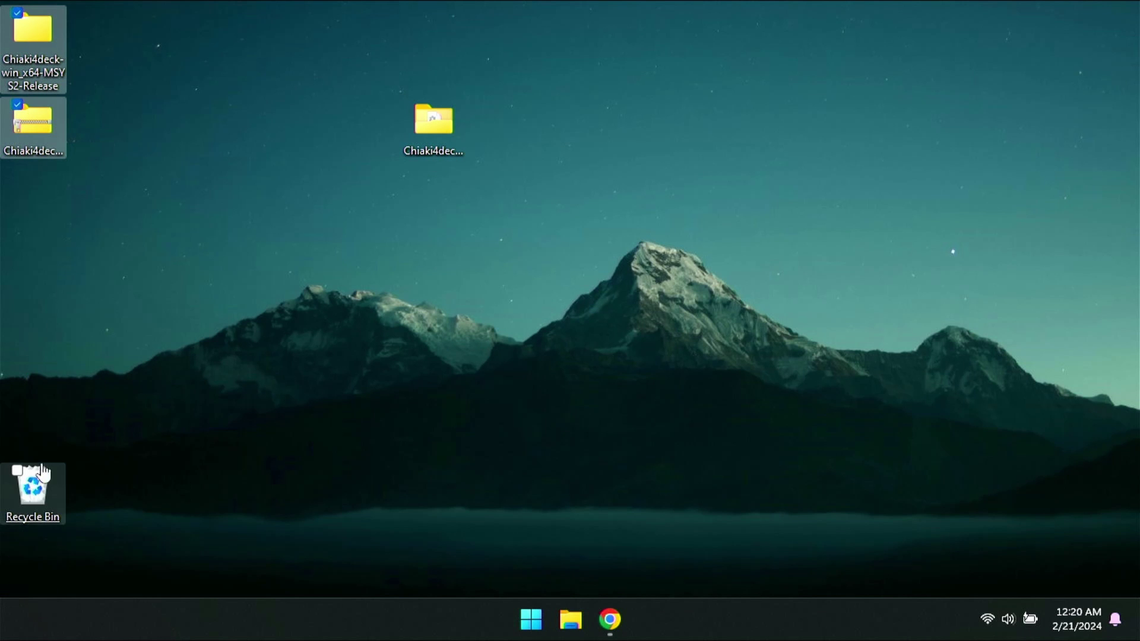
# Open the Chiaki4deck-Win folder, widen its window and sort the contents by file type.
pyautogui.click(425, 139)
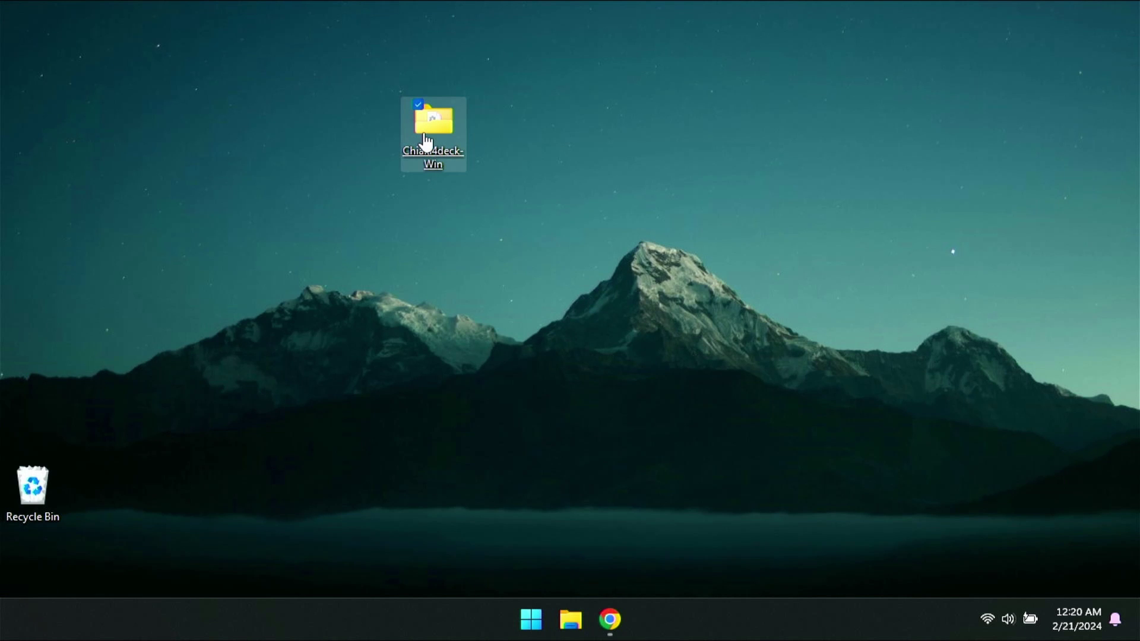
pyautogui.doubleClick(425, 139)
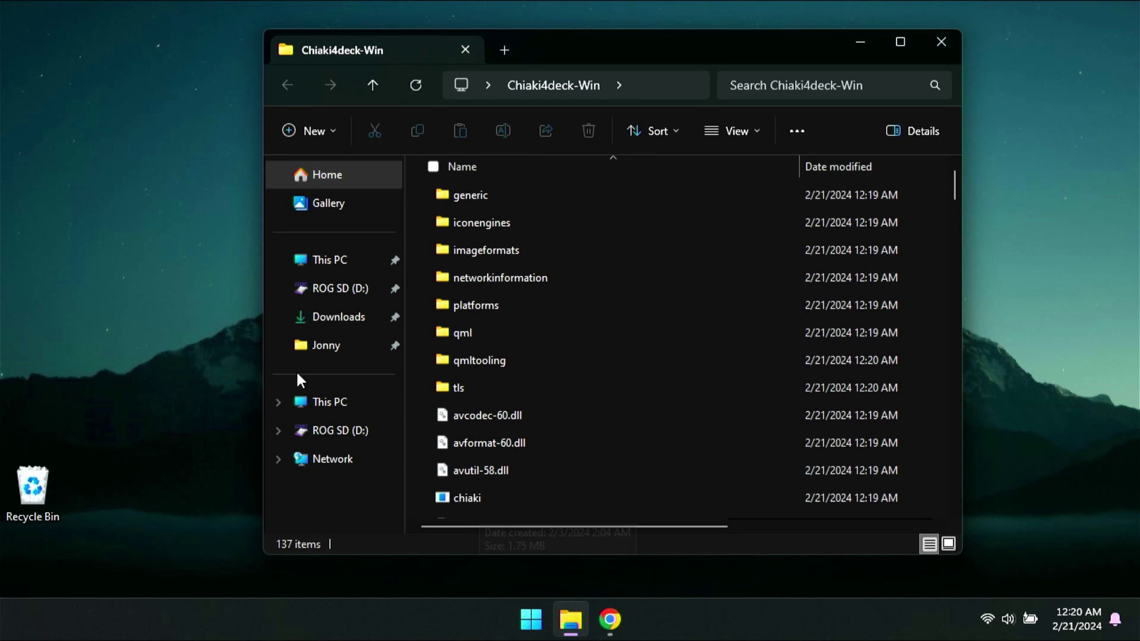
pyautogui.moveTo(262, 340); pyautogui.dragTo(86, 335)
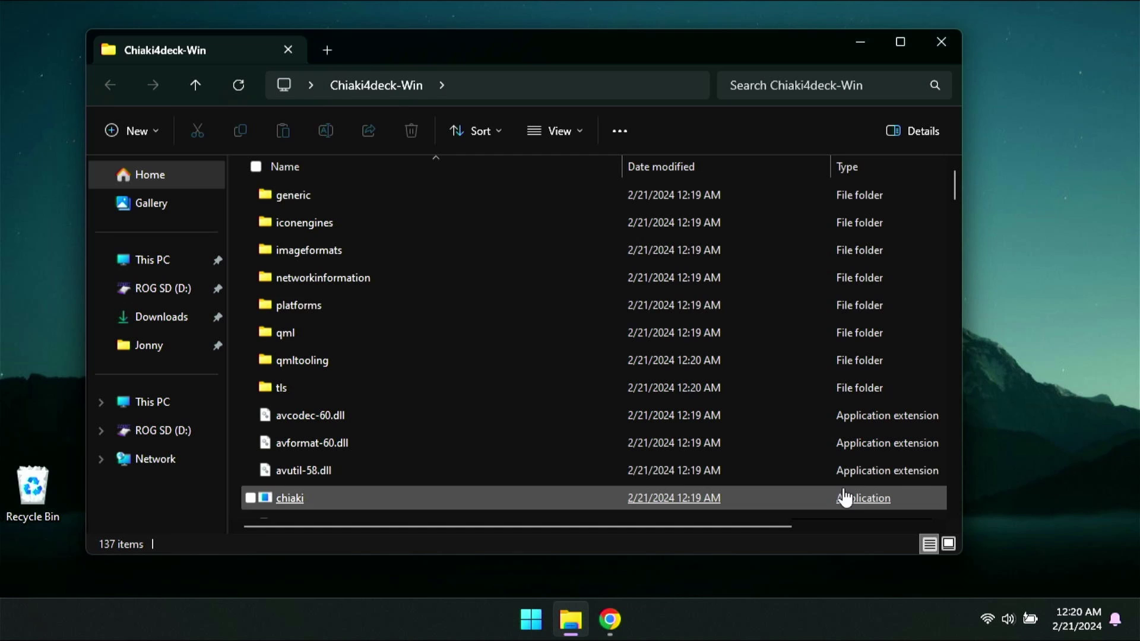
pyautogui.click(873, 170)
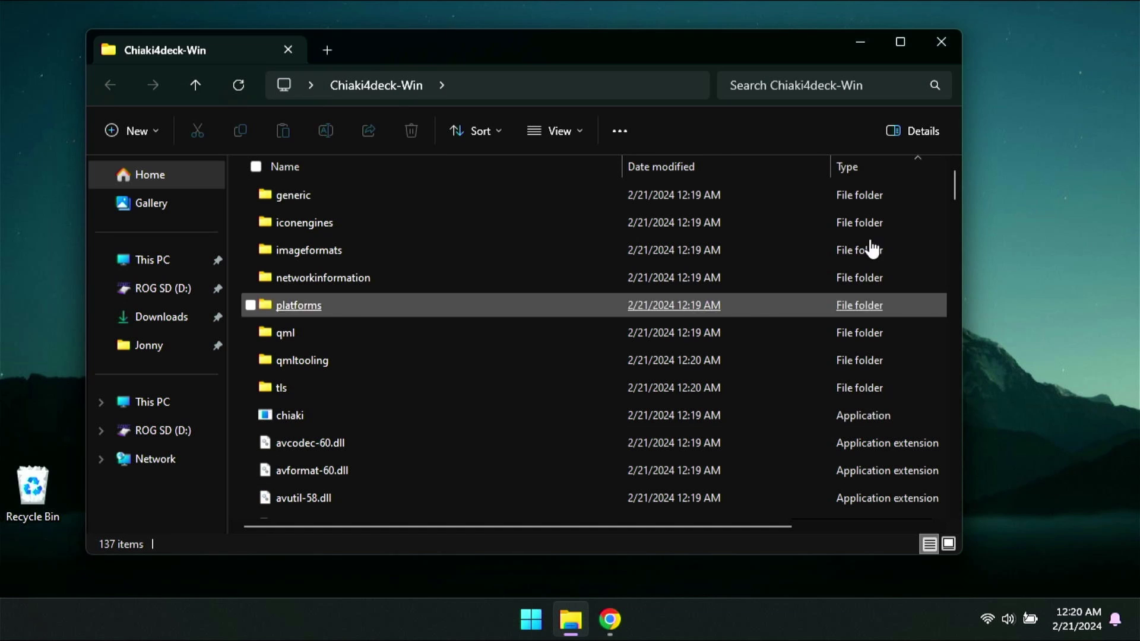
# Launch the chiaki application and let it run anyway despite the SmartScreen block.
pyautogui.doubleClick(293, 415)
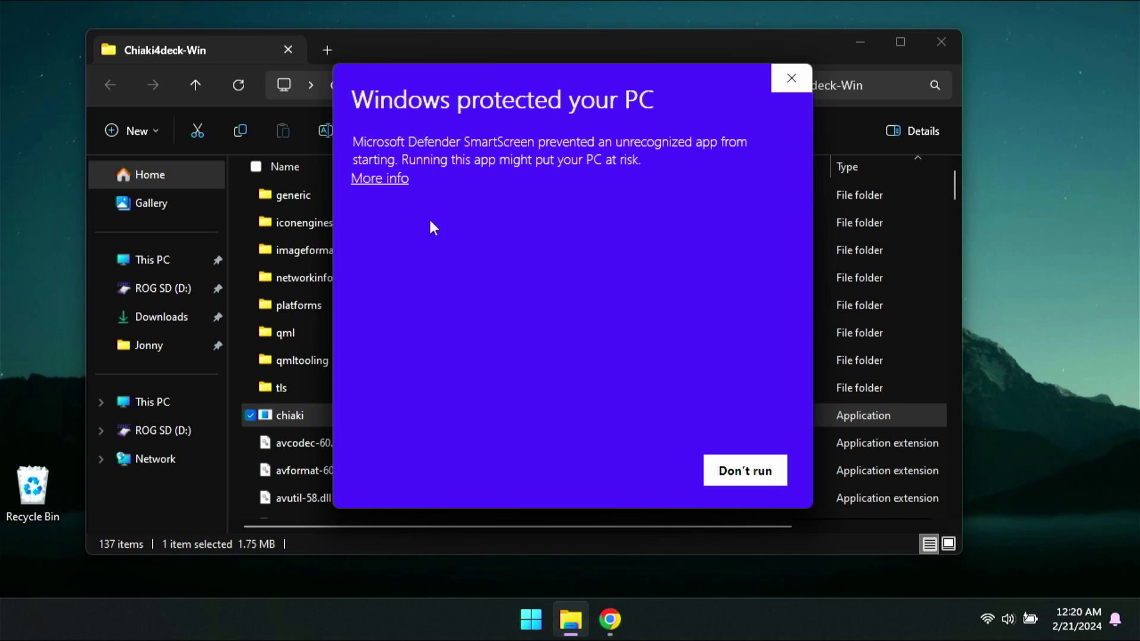
pyautogui.click(381, 180)
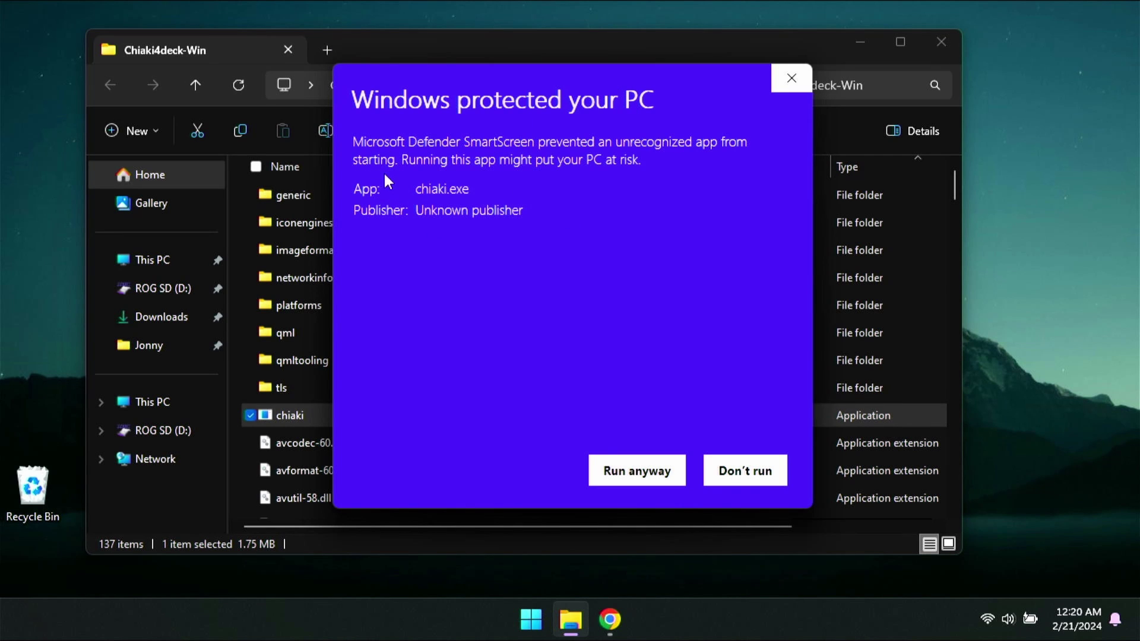
pyautogui.click(615, 469)
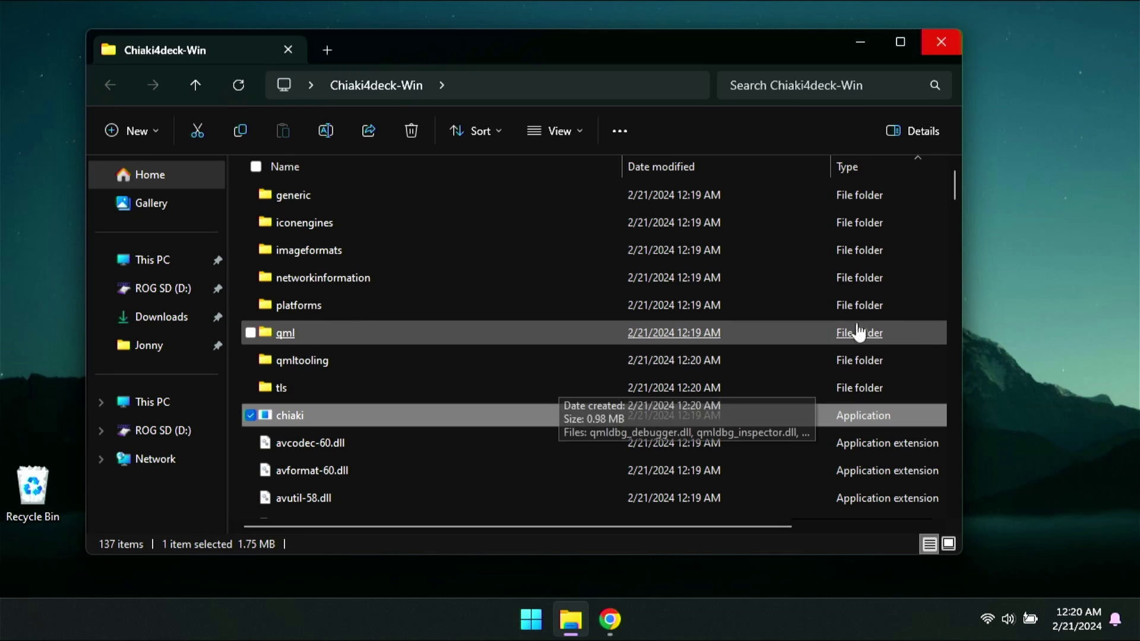
pyautogui.click(986, 326)
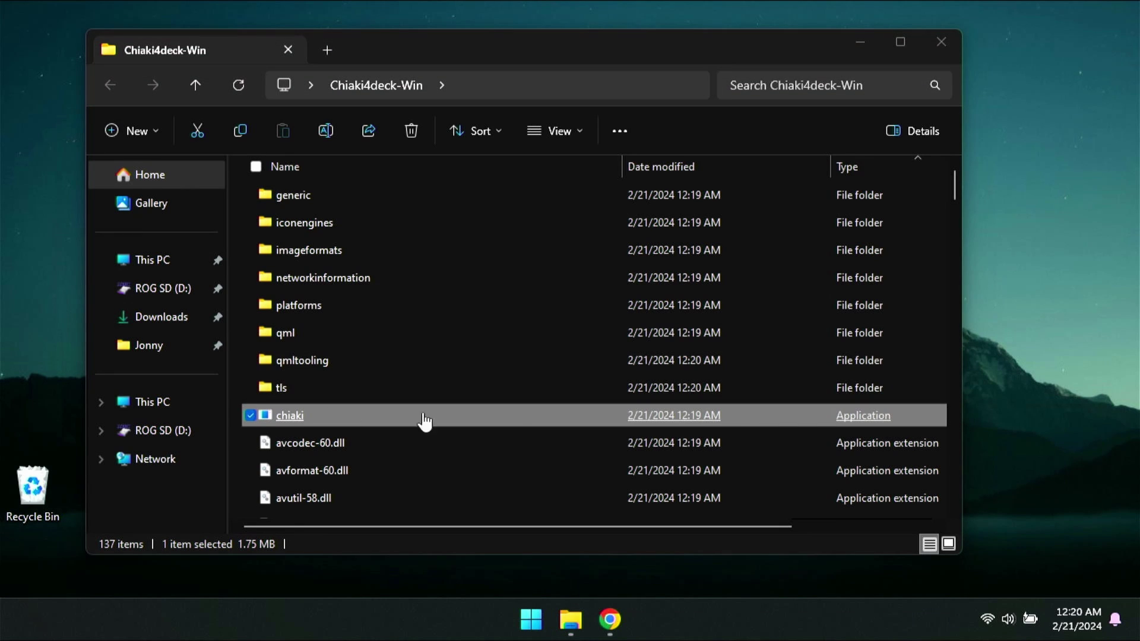
# Set the chiaki application to run in compatibility mode for Windows 8 in its properties and apply the change.
pyautogui.rightClick(289, 424)
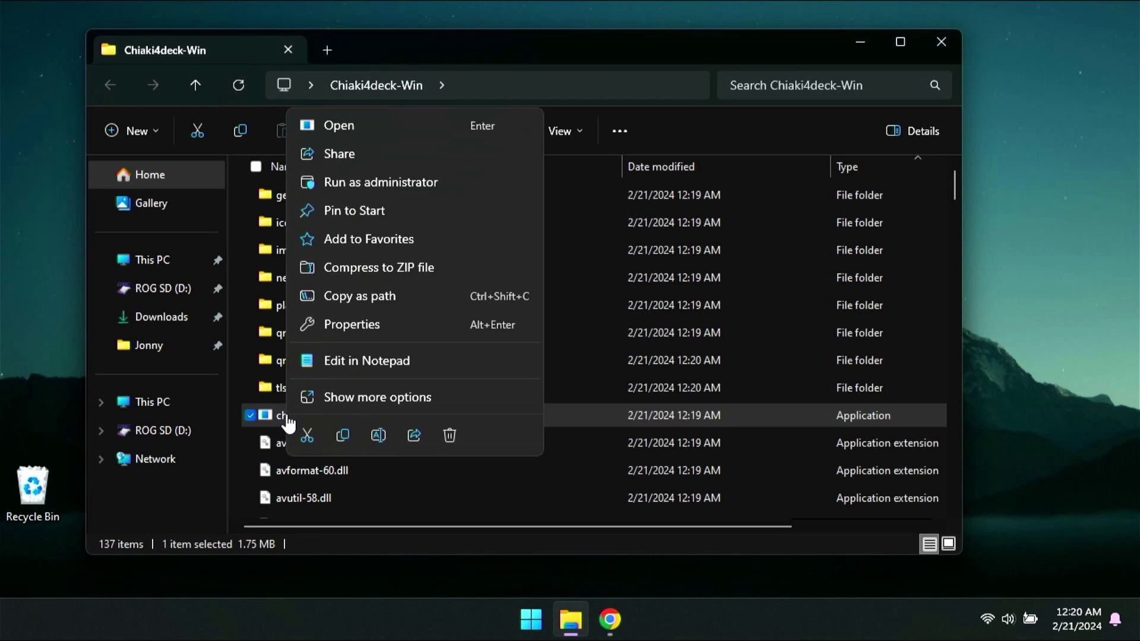
pyautogui.click(365, 322)
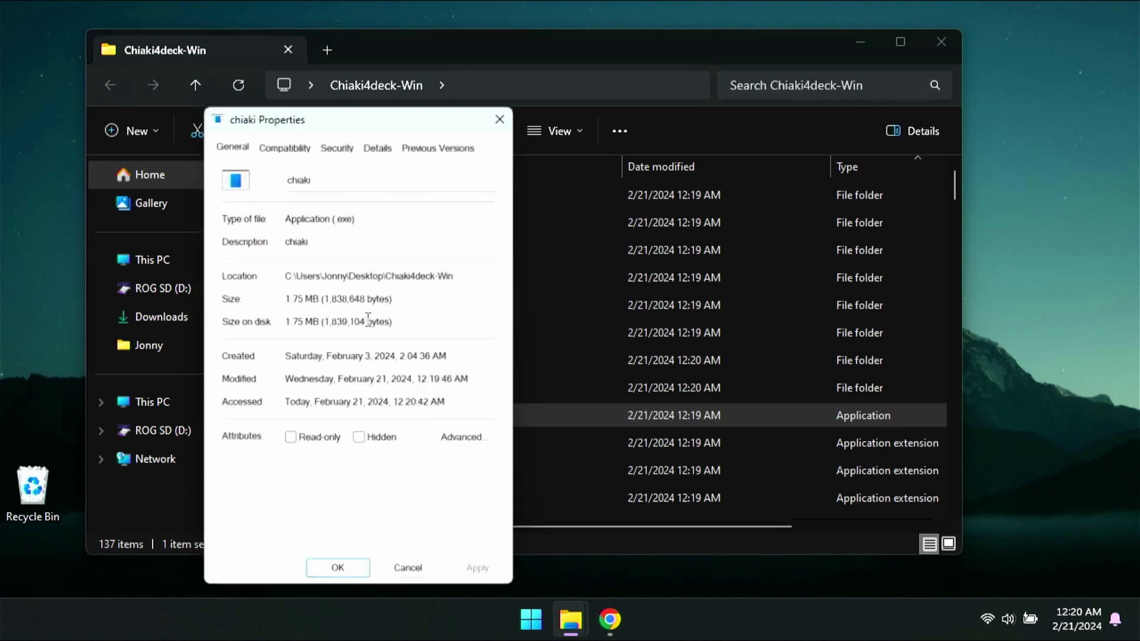
pyautogui.click(284, 138)
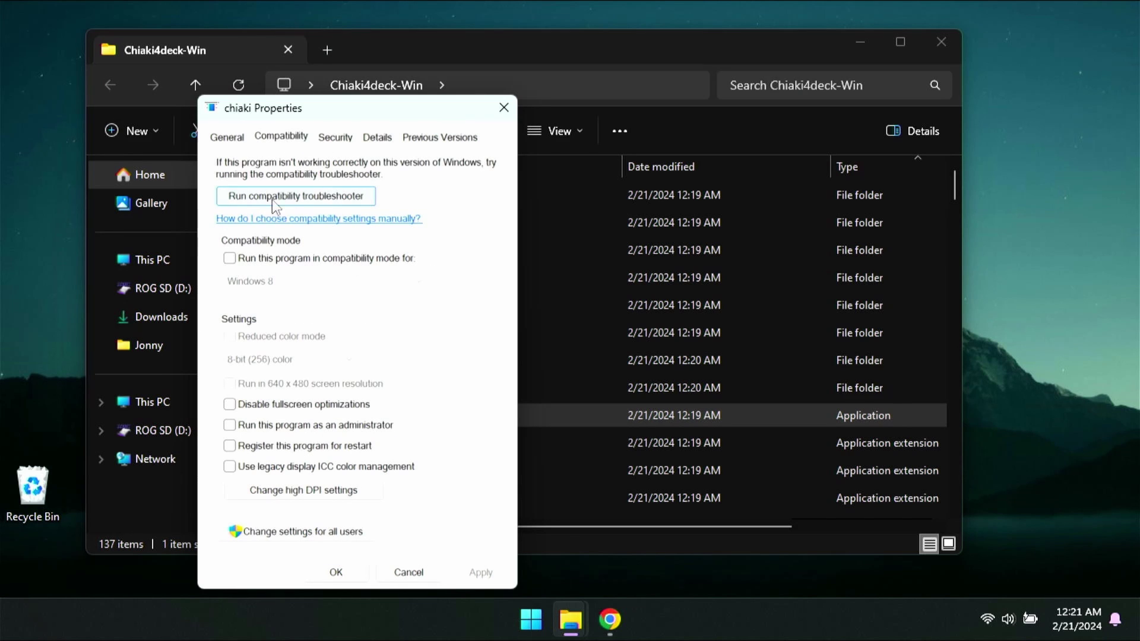
pyautogui.click(308, 259)
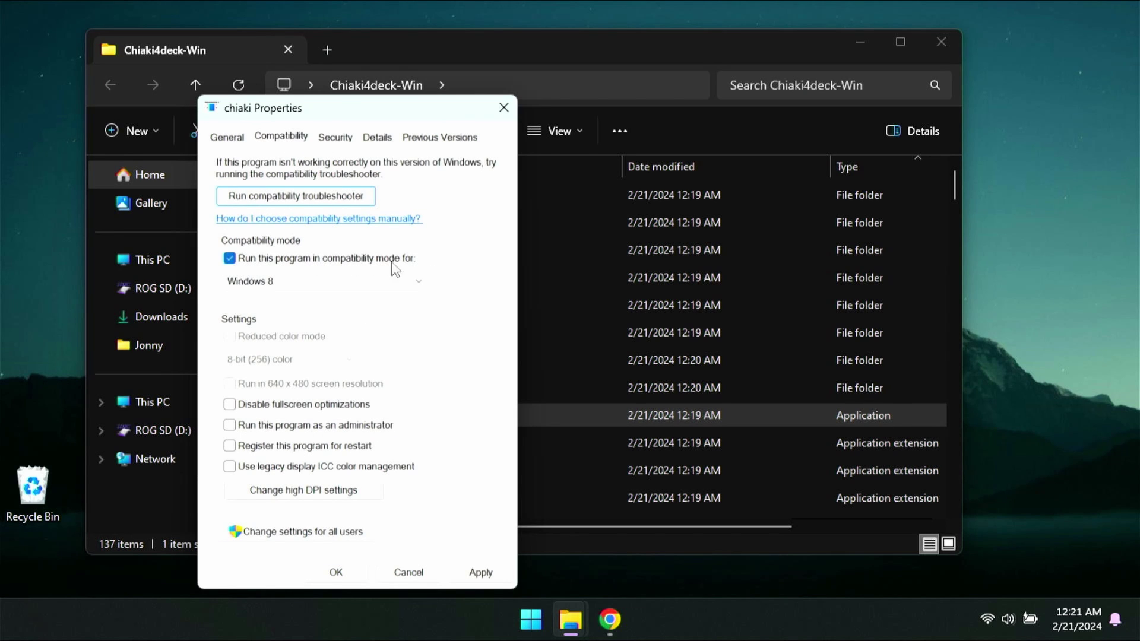
pyautogui.click(413, 286)
pyautogui.click(414, 287)
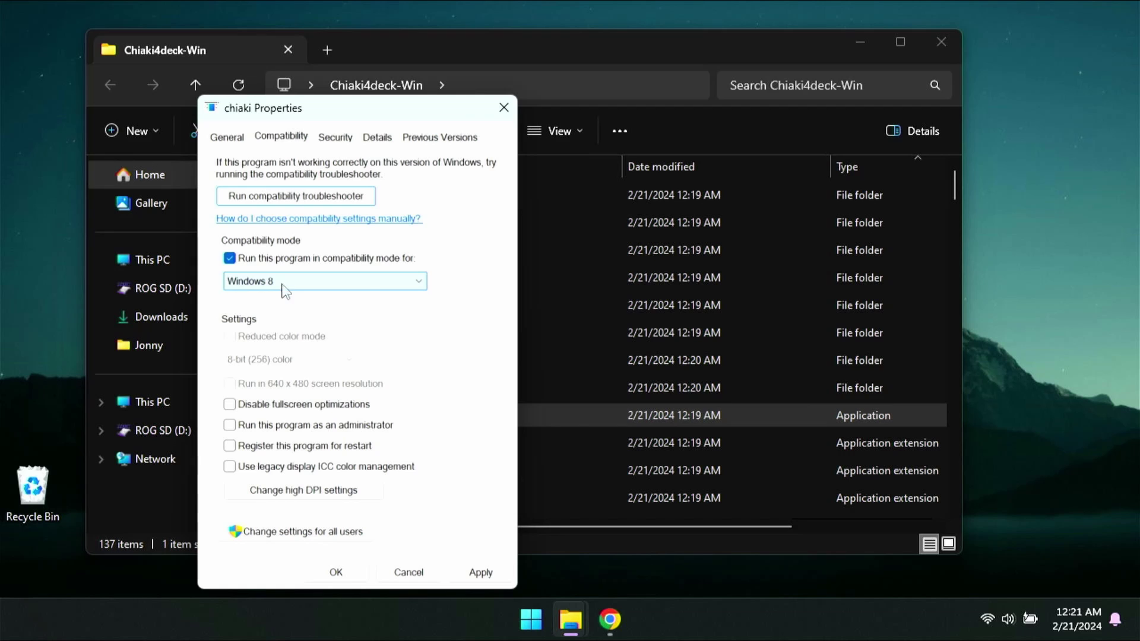
pyautogui.click(480, 572)
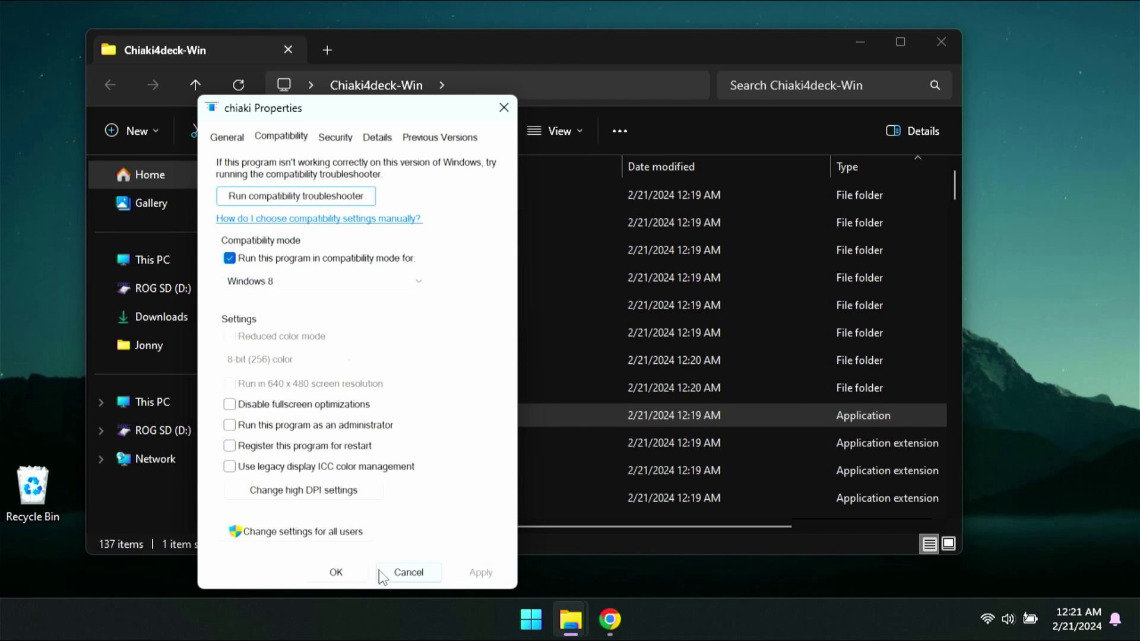
pyautogui.click(336, 572)
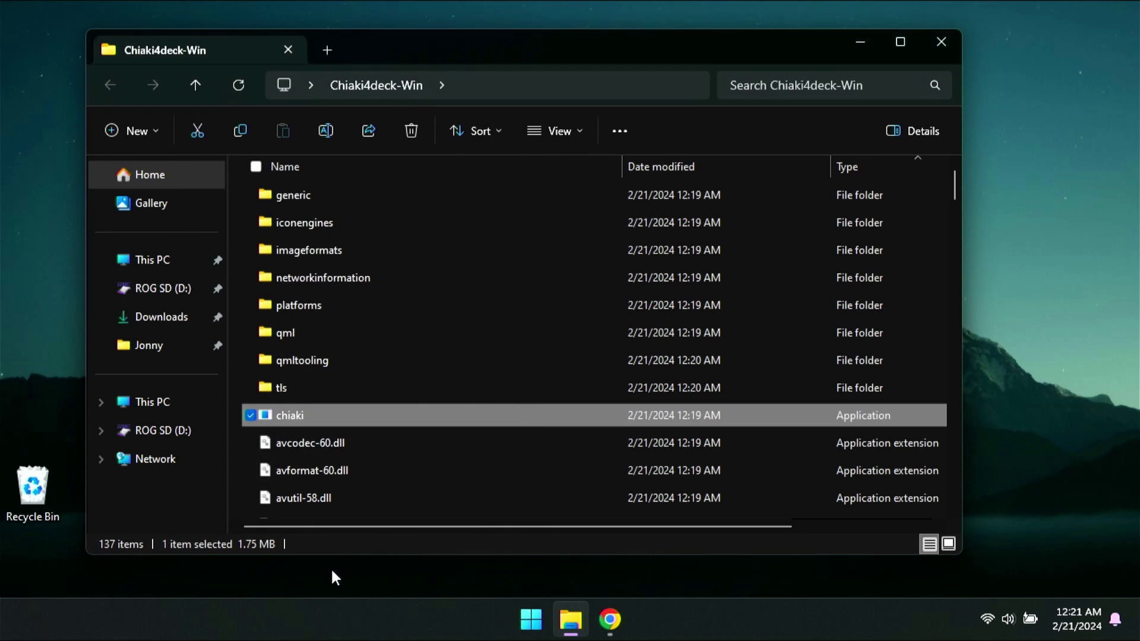
# Launch chiaki again, allow it access to public and private networks, and close the Chiaki4deck-Win folder window.
pyautogui.doubleClick(297, 417)
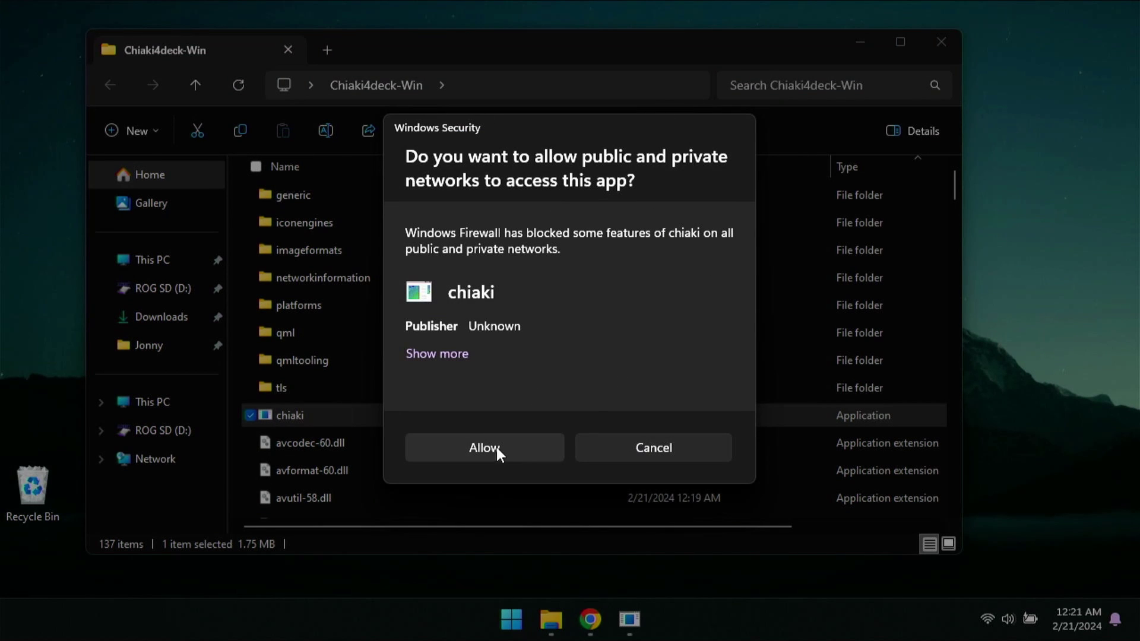
pyautogui.click(480, 448)
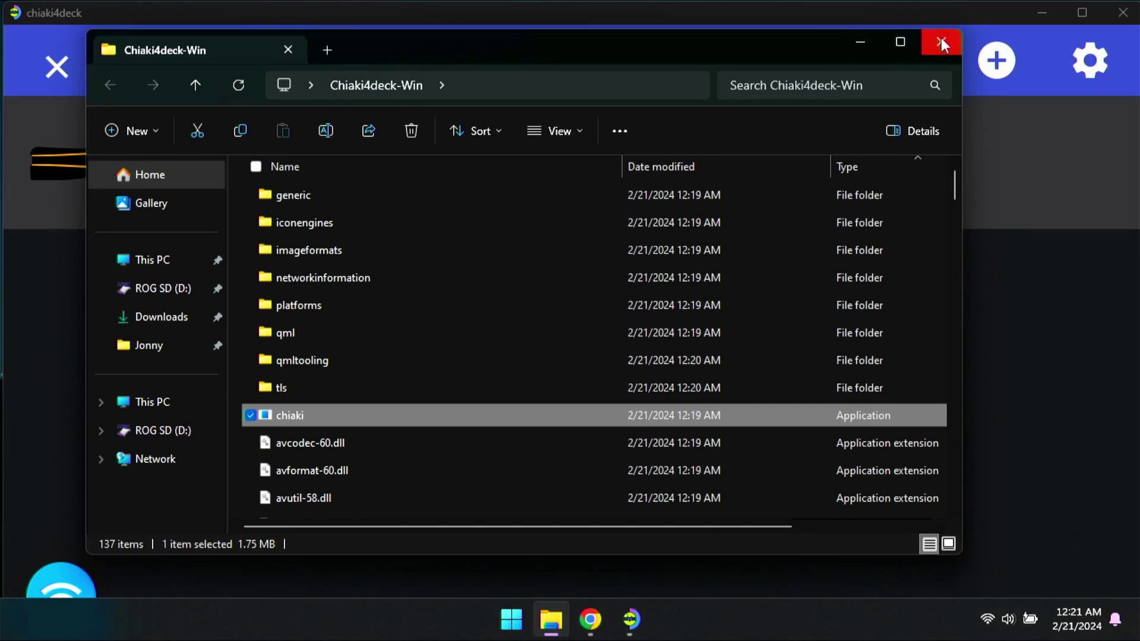
pyautogui.click(941, 42)
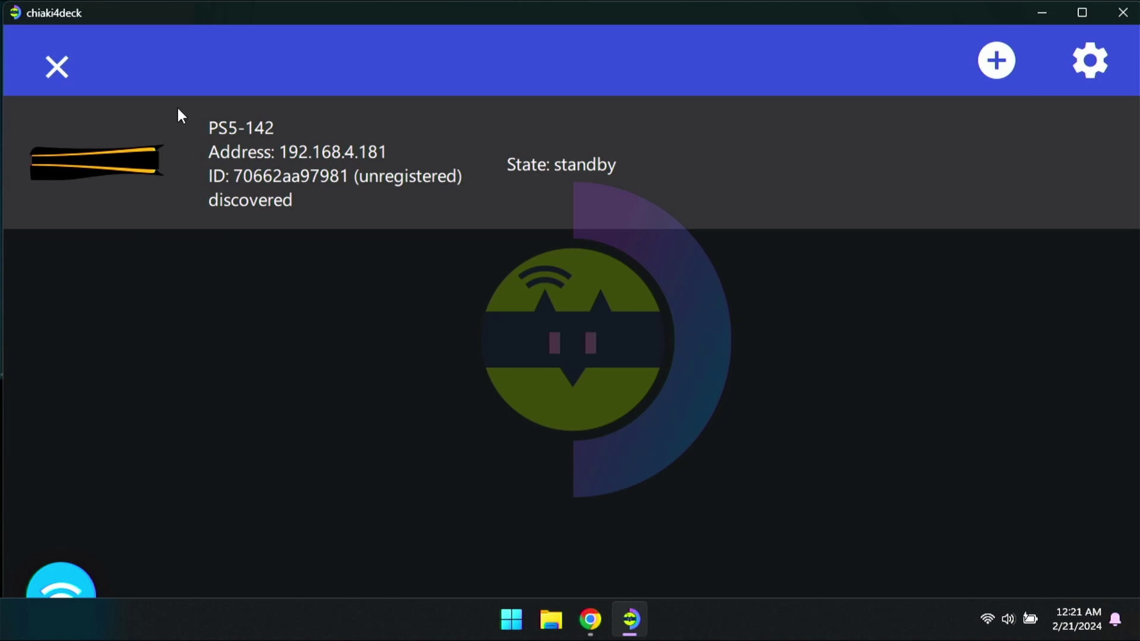
# Open the registration form for the discovered PS5-142 console, view its PSN Login page, and return to the PSN Account-ID field.
pyautogui.click(681, 189)
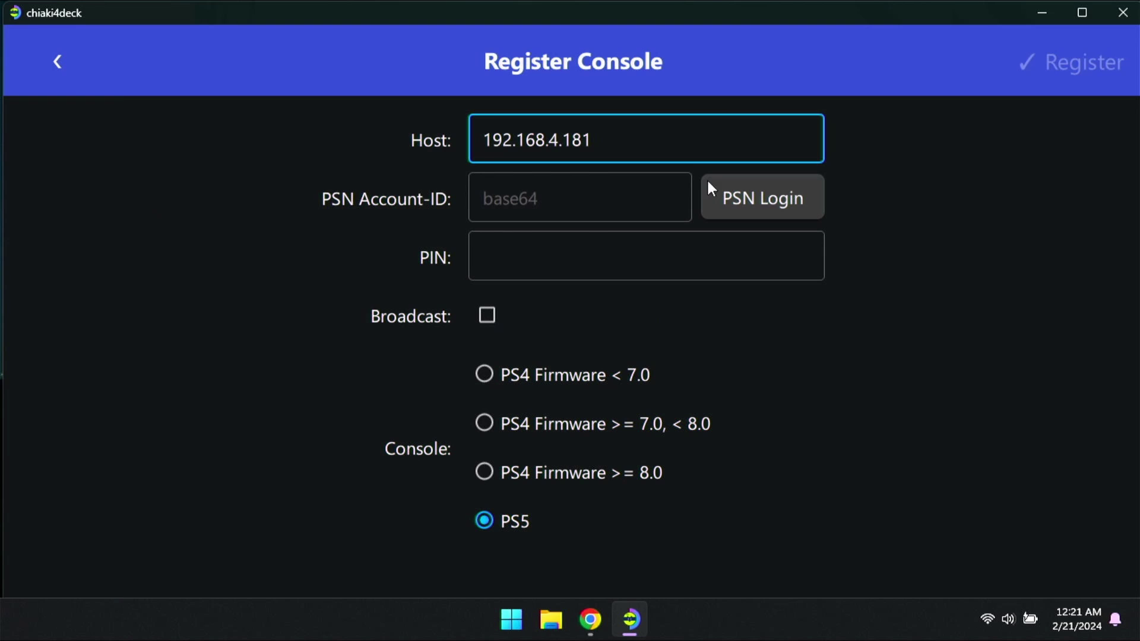
pyautogui.click(54, 63)
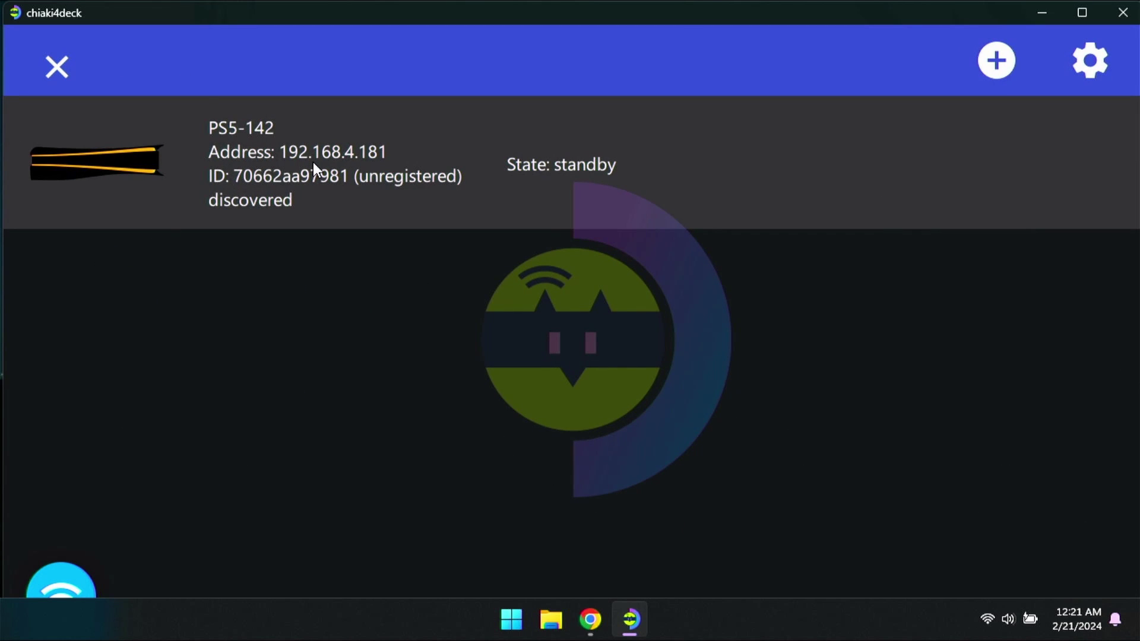
pyautogui.click(843, 191)
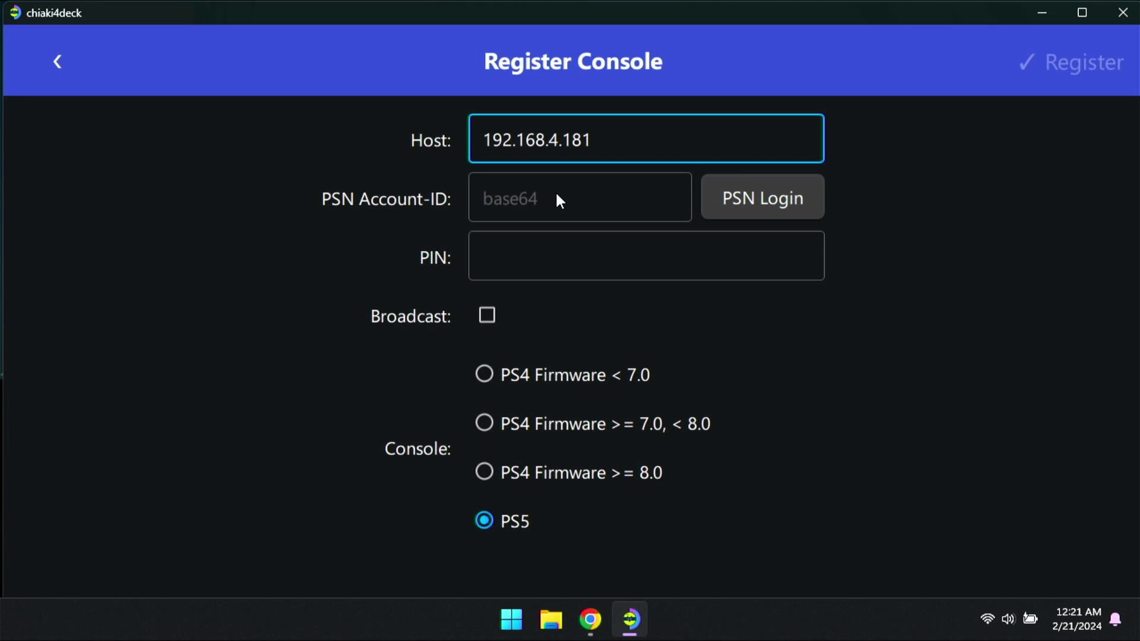
pyautogui.click(774, 200)
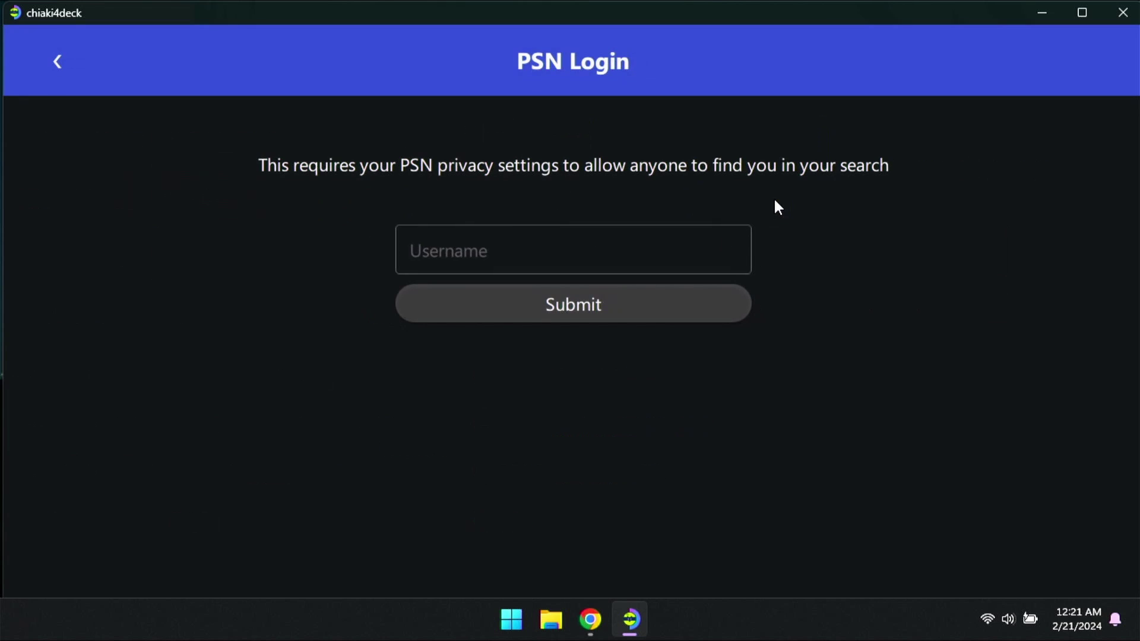
pyautogui.click(58, 62)
pyautogui.click(538, 209)
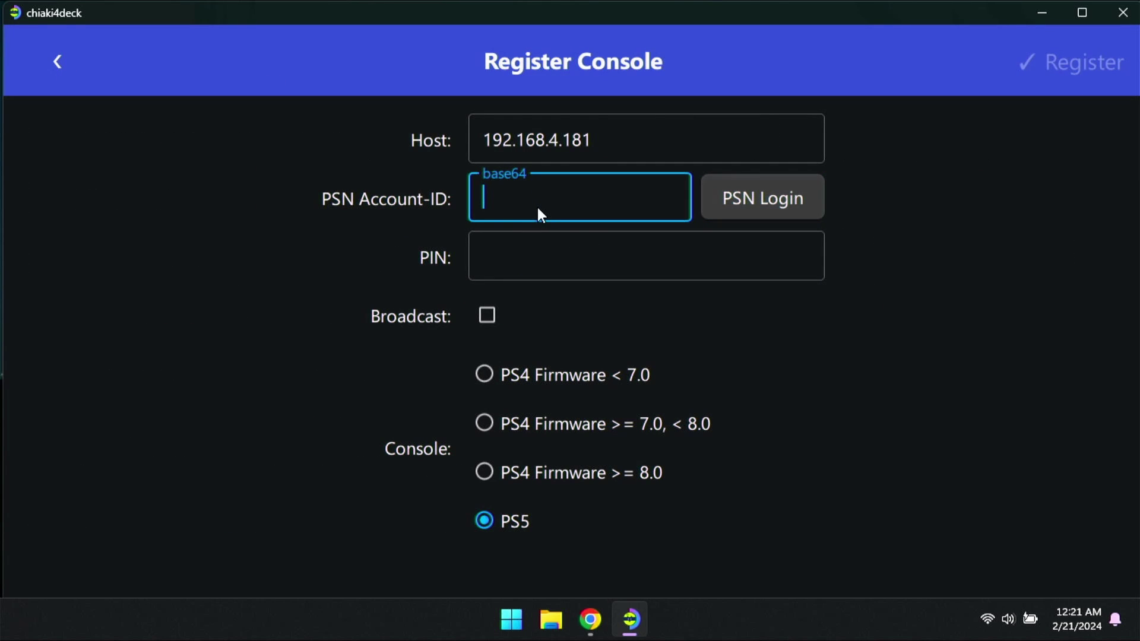
# Switch to Chrome, look up the account by its PSN username on psn.flipscreen.games, and copy the Encoded ID for Chiaki.
pyautogui.click(590, 620)
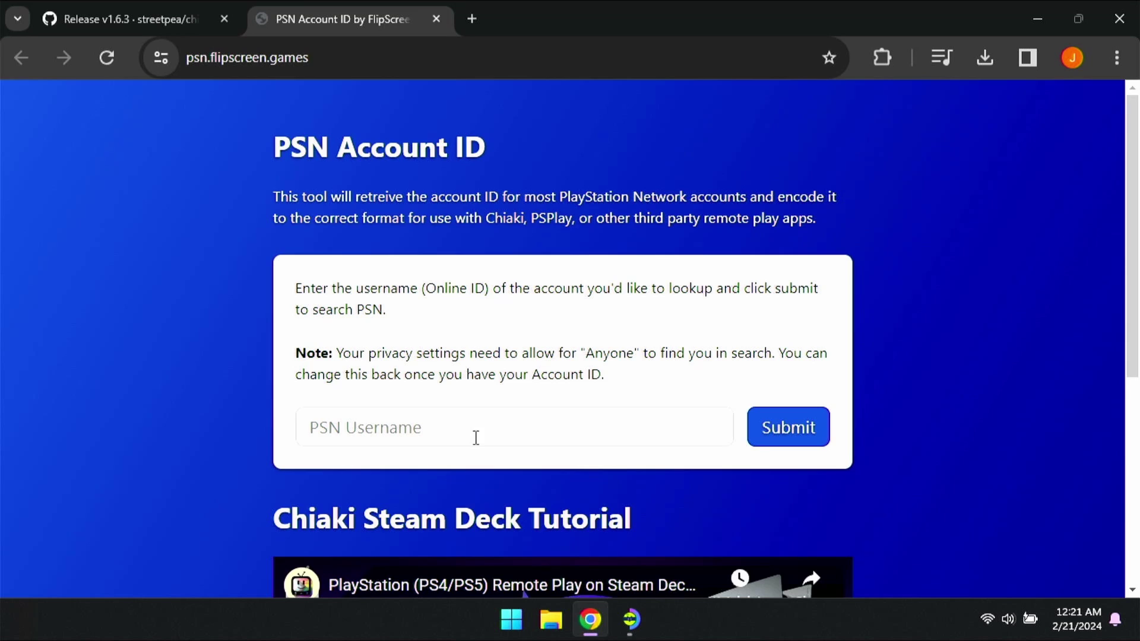
pyautogui.click(434, 427)
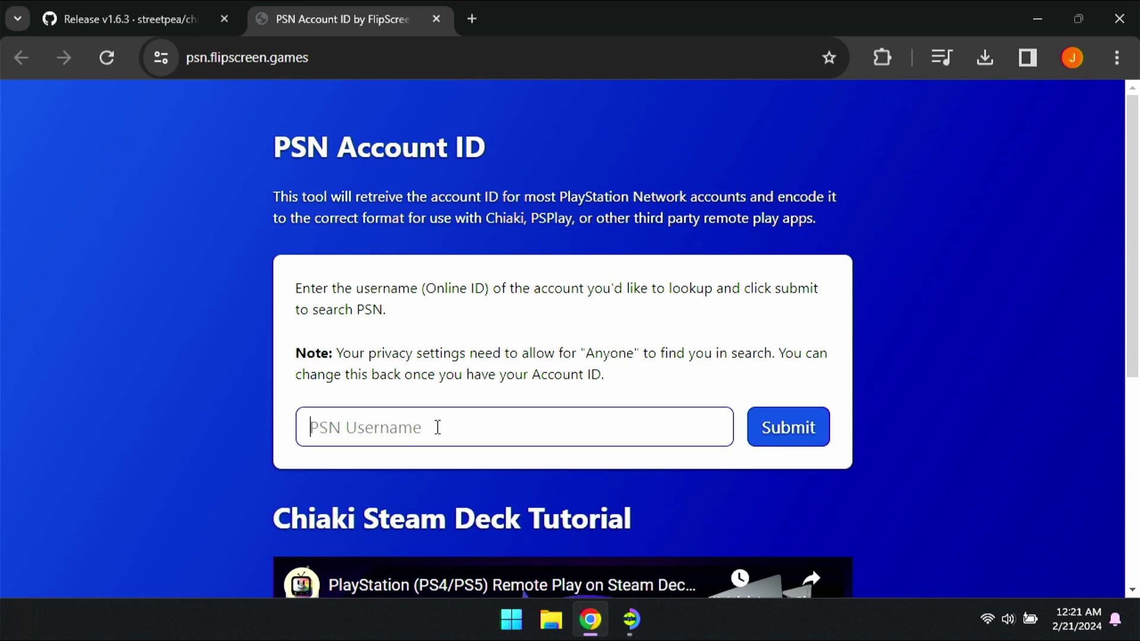
pyautogui.write('yoc')
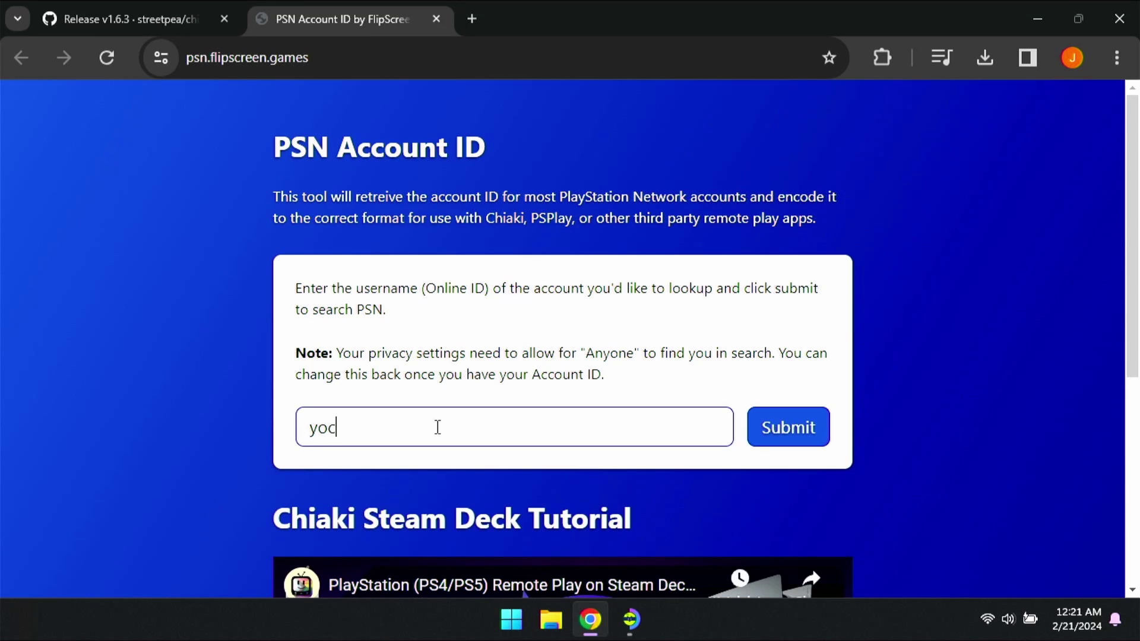
pyautogui.write('uzs3')
pyautogui.press('Return')
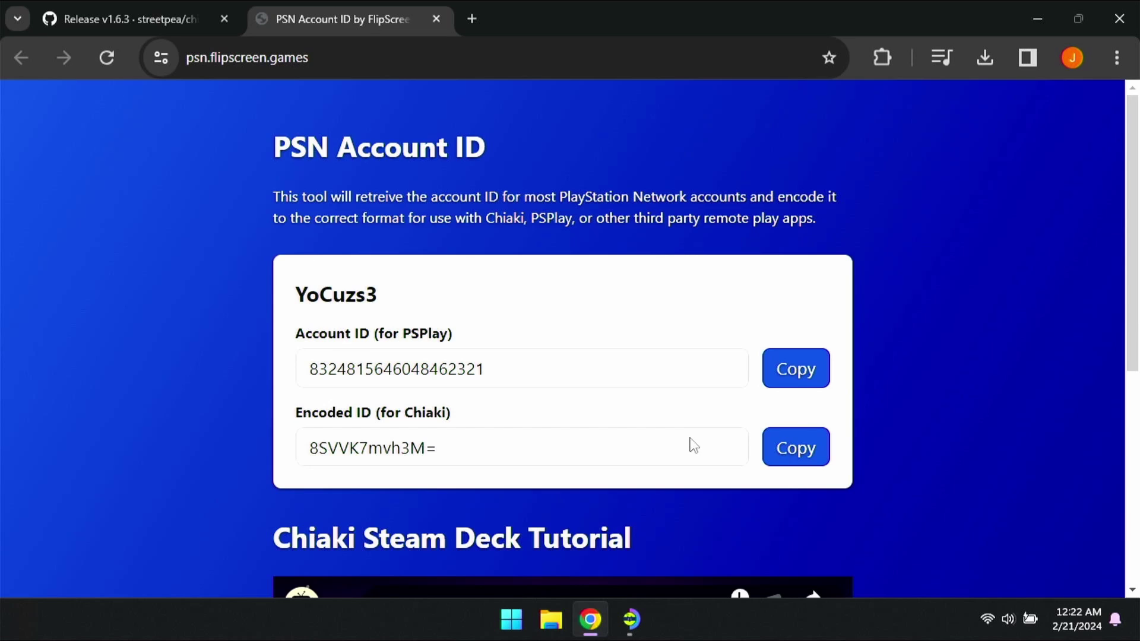
pyautogui.click(802, 453)
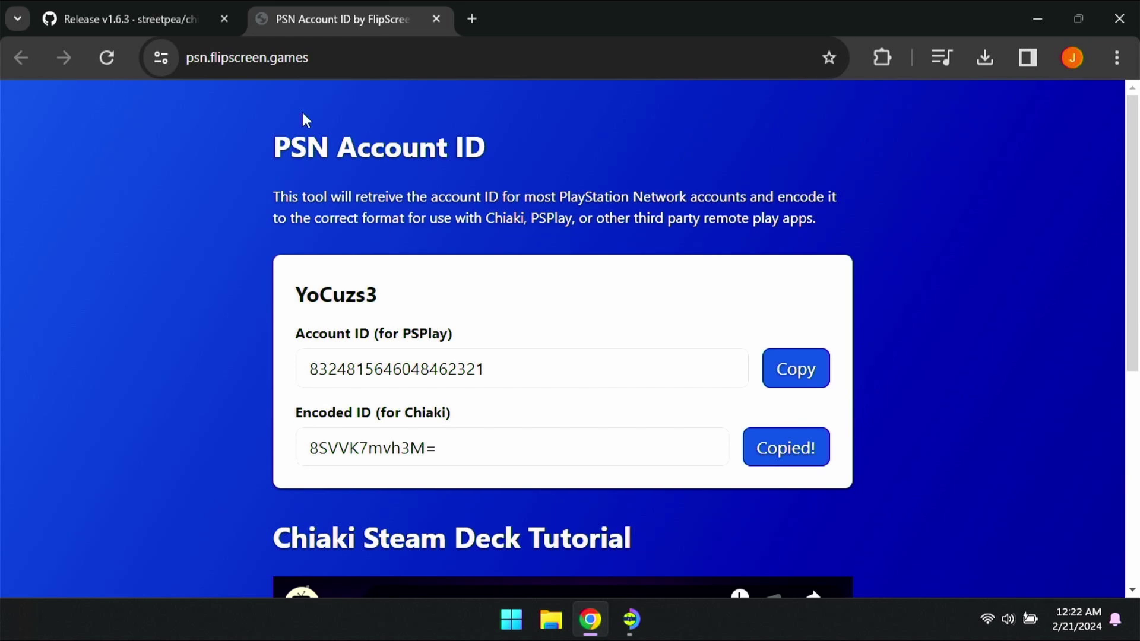
# Return to chiaki4deck and paste the copied encoded ID as the PSN Account-ID in the console registration form.
pyautogui.click(1037, 19)
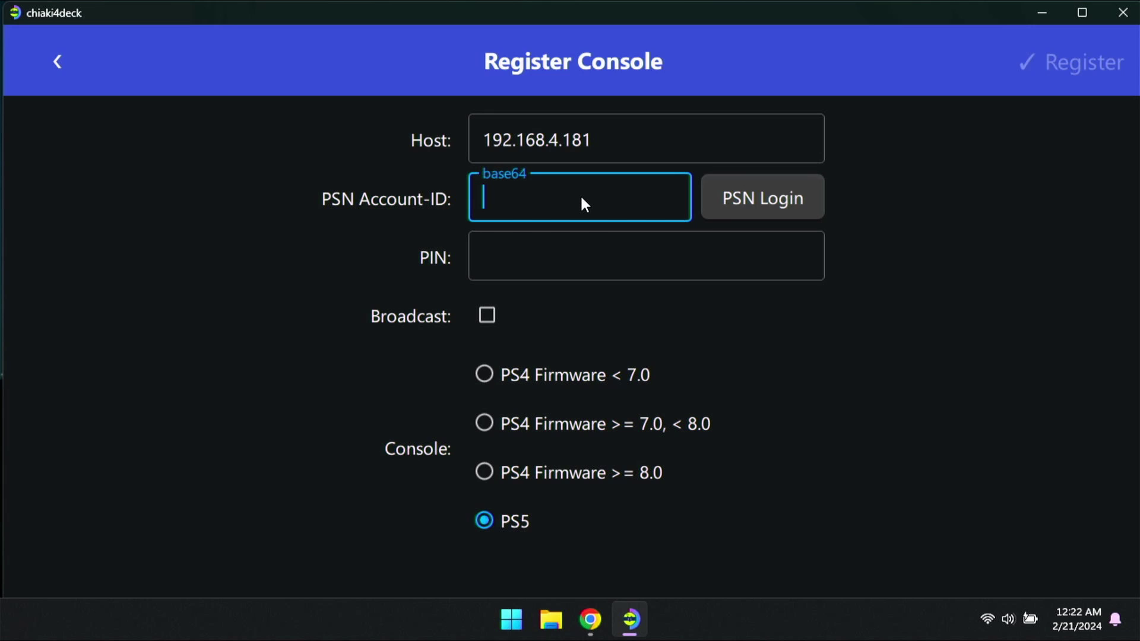
pyautogui.hotkey('ctrl', 'v')
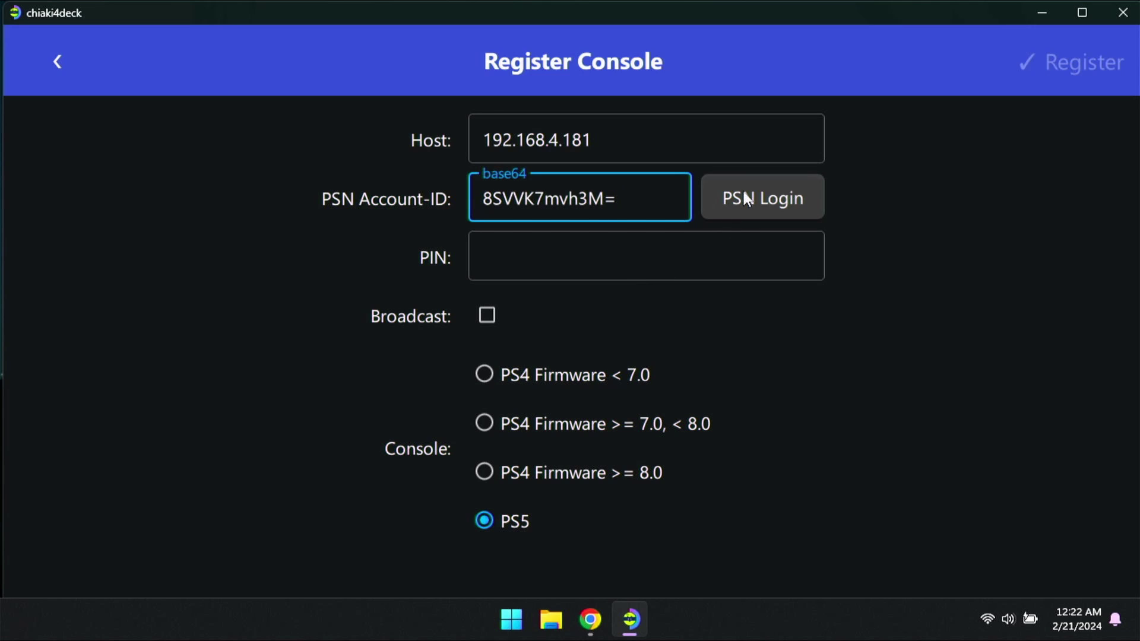
pyautogui.click(695, 240)
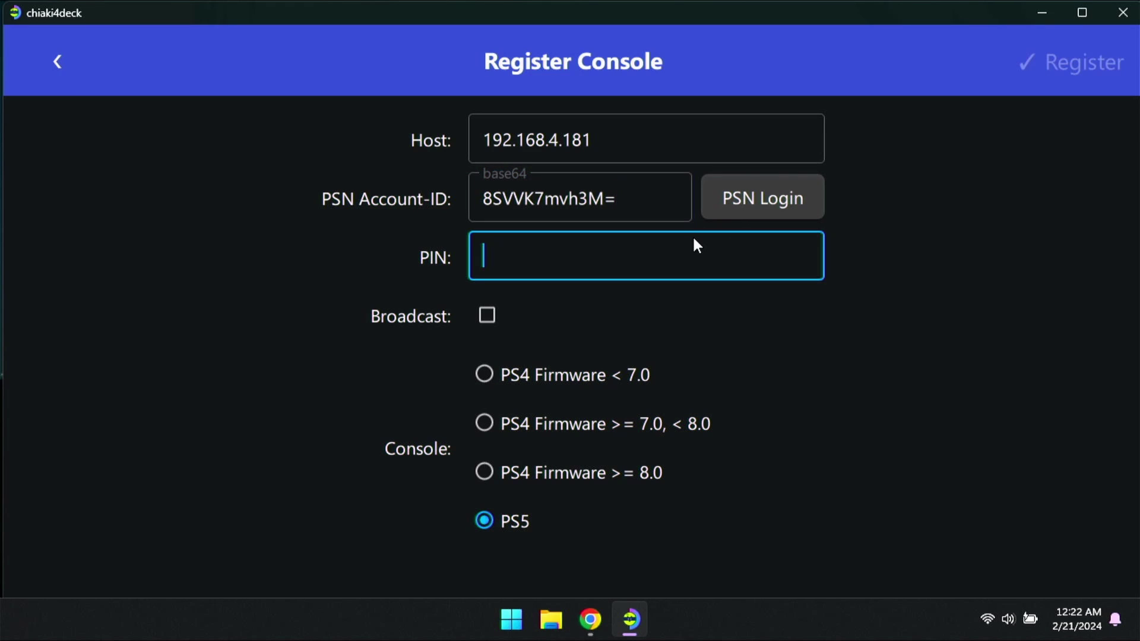
pyautogui.click(749, 192)
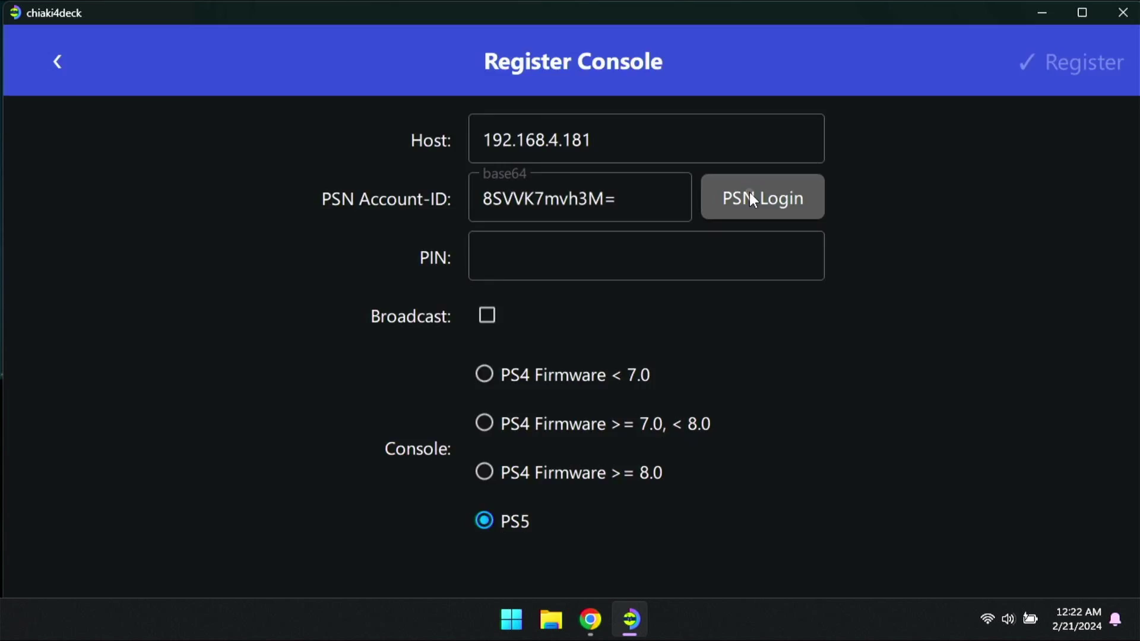
pyautogui.click(54, 64)
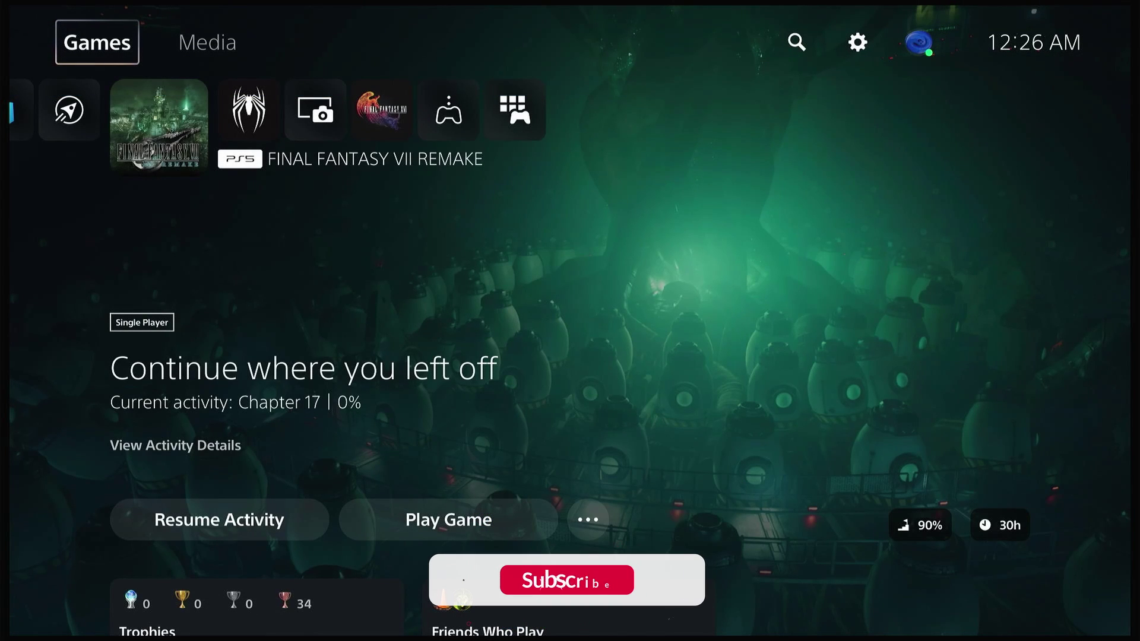
# Switch to the PS5 home screen and open the System section of the console's settings.
pyautogui.press('Right')
pyautogui.press('Right')
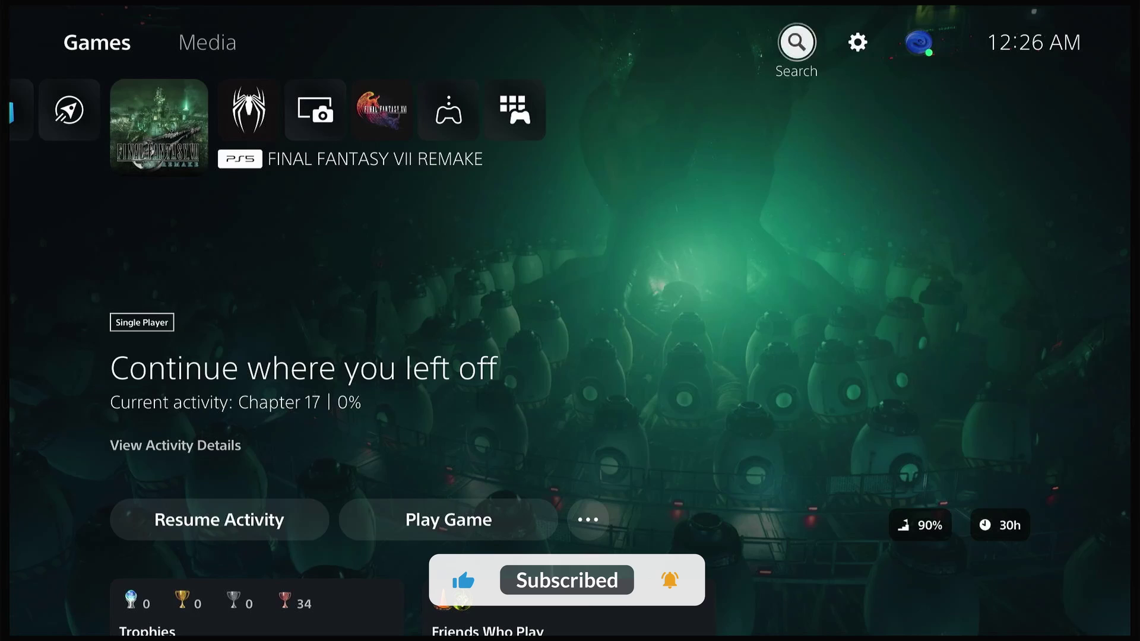
pyautogui.press('Right')
pyautogui.press('Return')
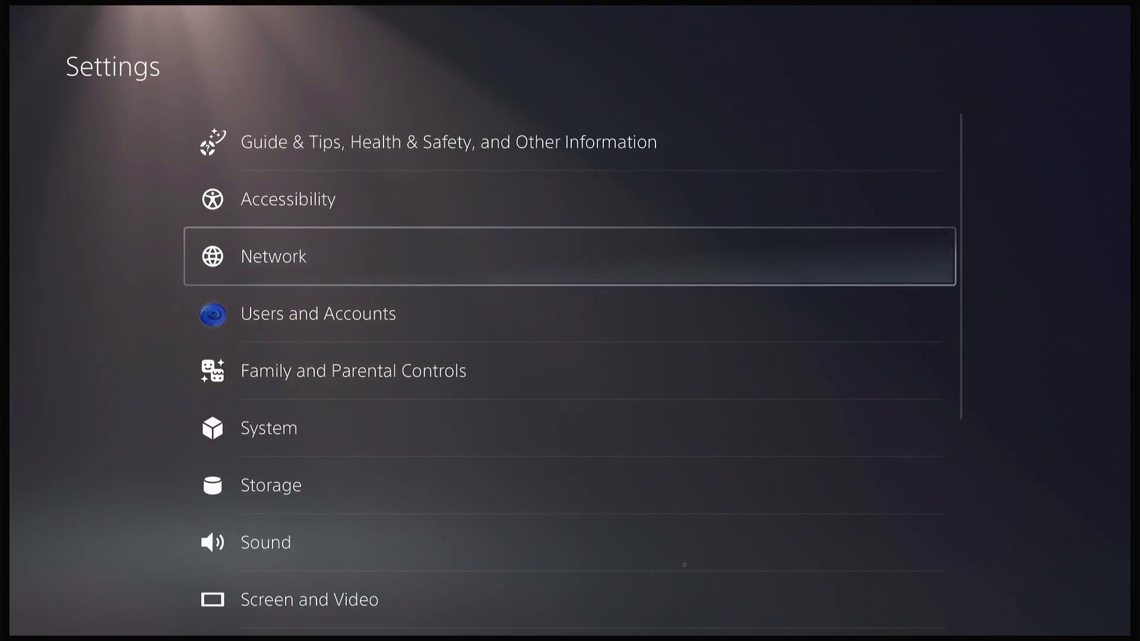
pyautogui.press('Return')
pyautogui.press('Down')
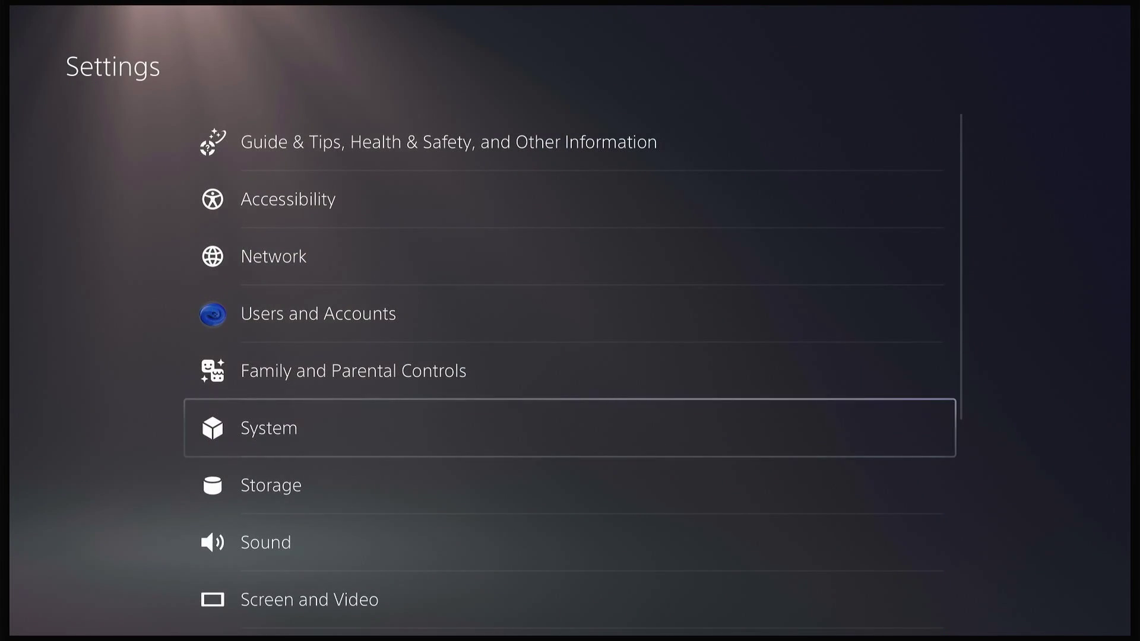
pyautogui.press('Return')
# Open the Remote Play settings under System and make sure Enable Remote Play is turned on.
pyautogui.press('Down')
pyautogui.press('Down')
pyautogui.press('Down')
pyautogui.press('Down')
pyautogui.press('Down')
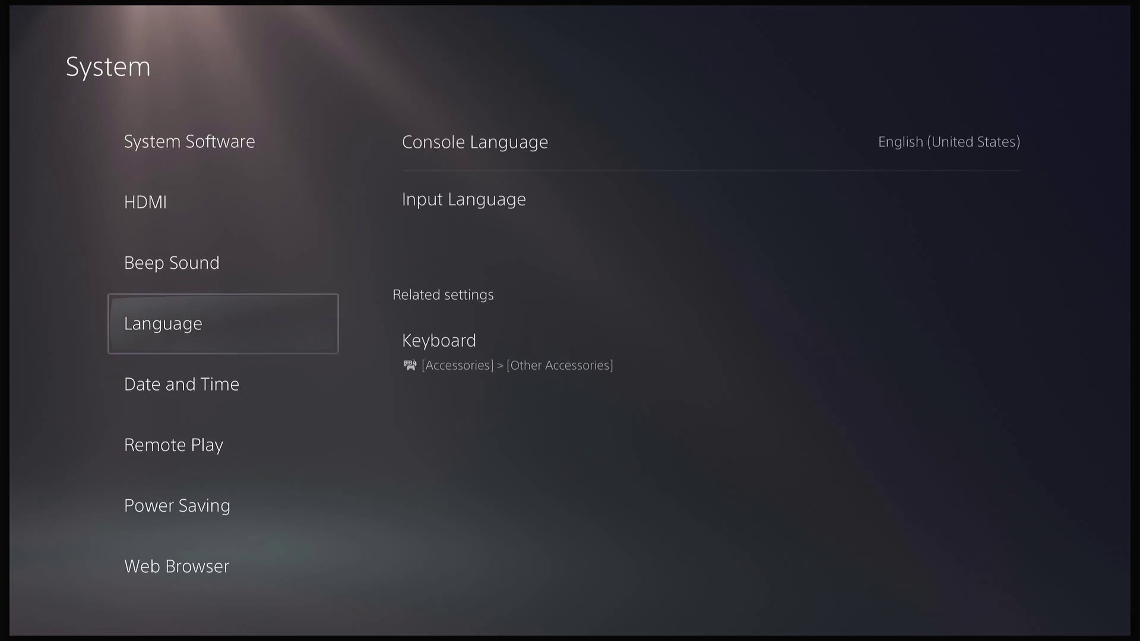
pyautogui.press('Right')
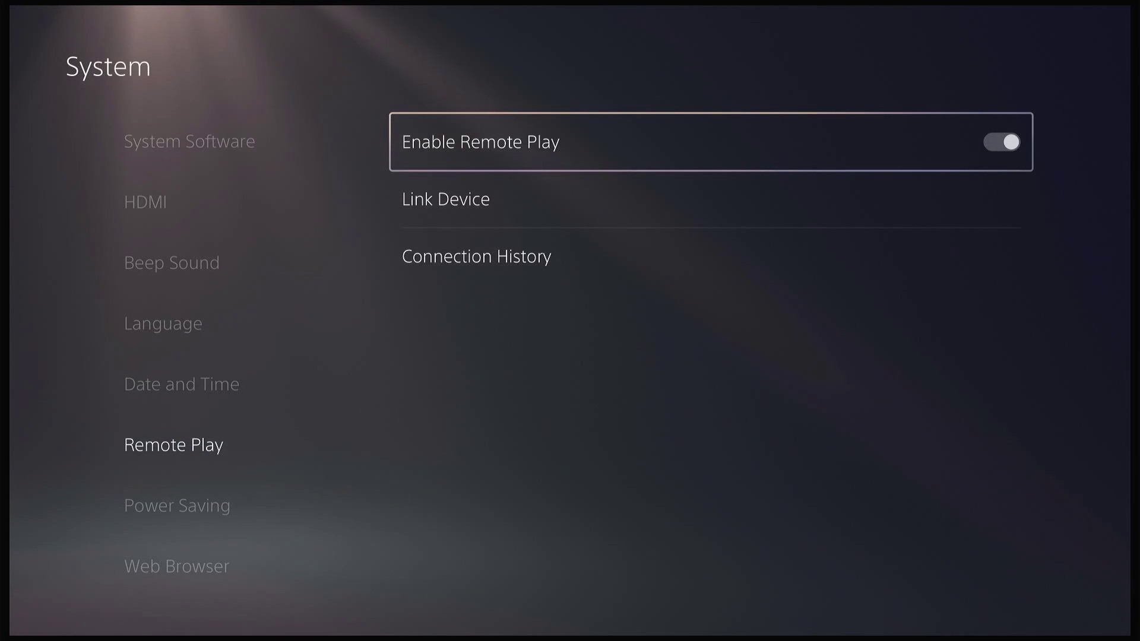
pyautogui.press('Return')
pyautogui.press('Return')
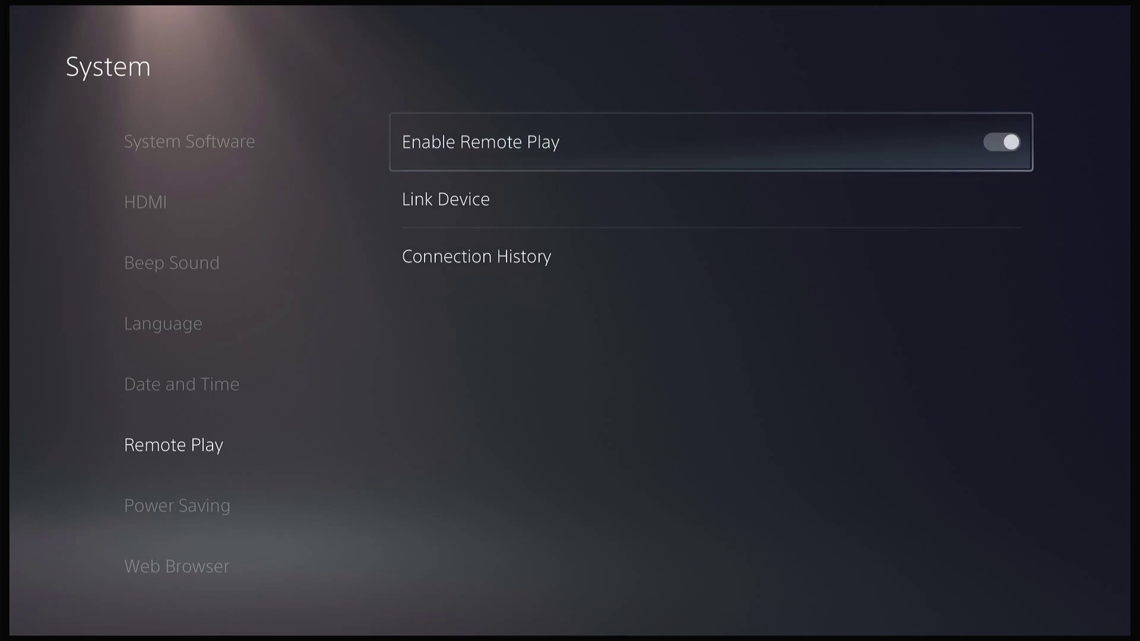
# Open Link Device in the console's Remote Play settings to get the pairing PIN.
pyautogui.press('Down')
pyautogui.press('Return')
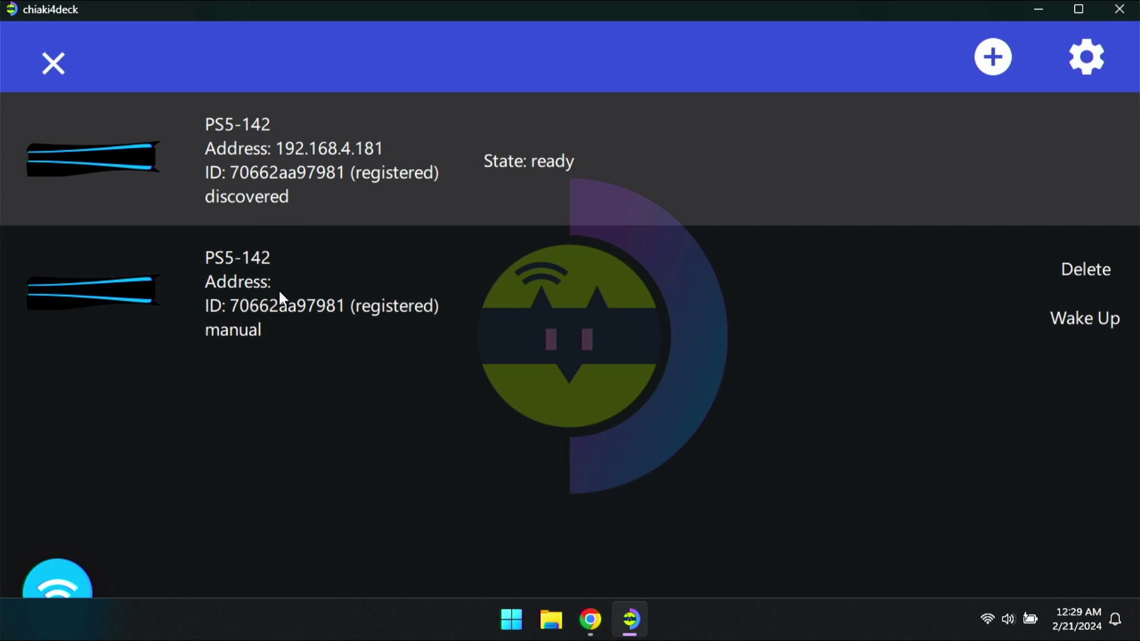
# Start a remote play session in chiaki4deck with the discovered, registered PS5-142 console.
pyautogui.click(573, 157)
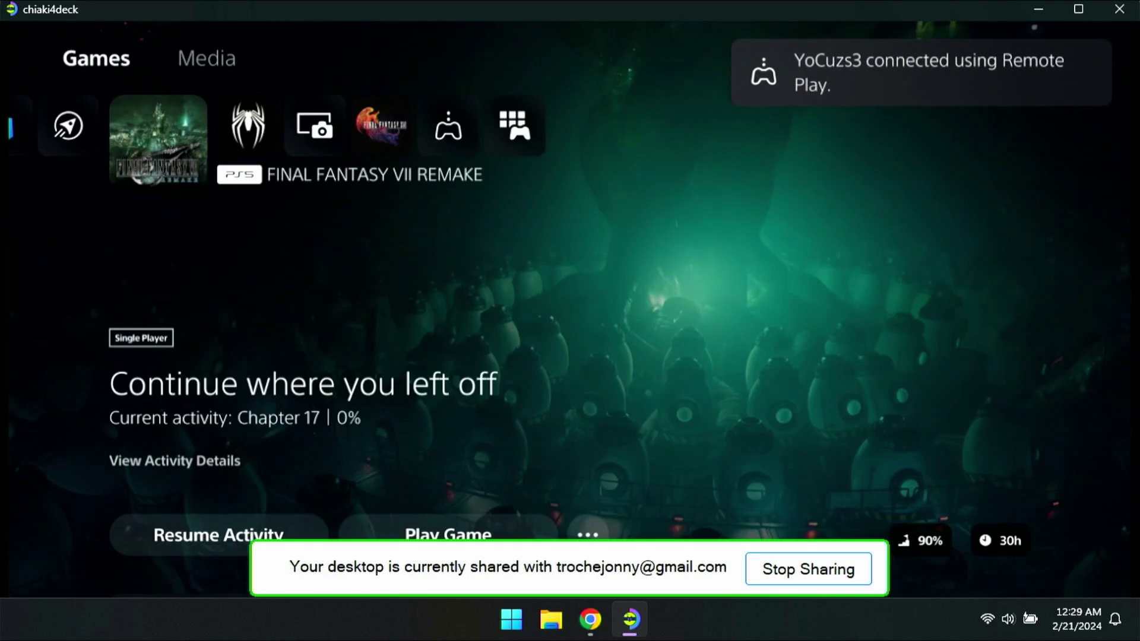
# Set the Real-time Monitor in Command Center to the Row layout and return to the stream.
pyautogui.press('ctrl+alt+F16')
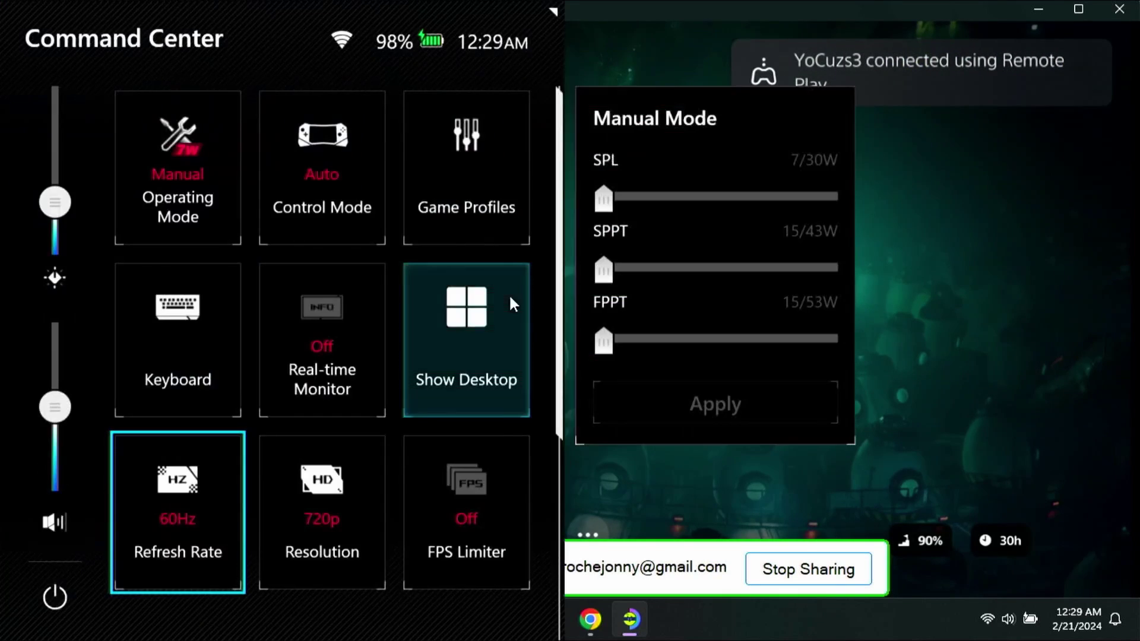
pyautogui.click(513, 304)
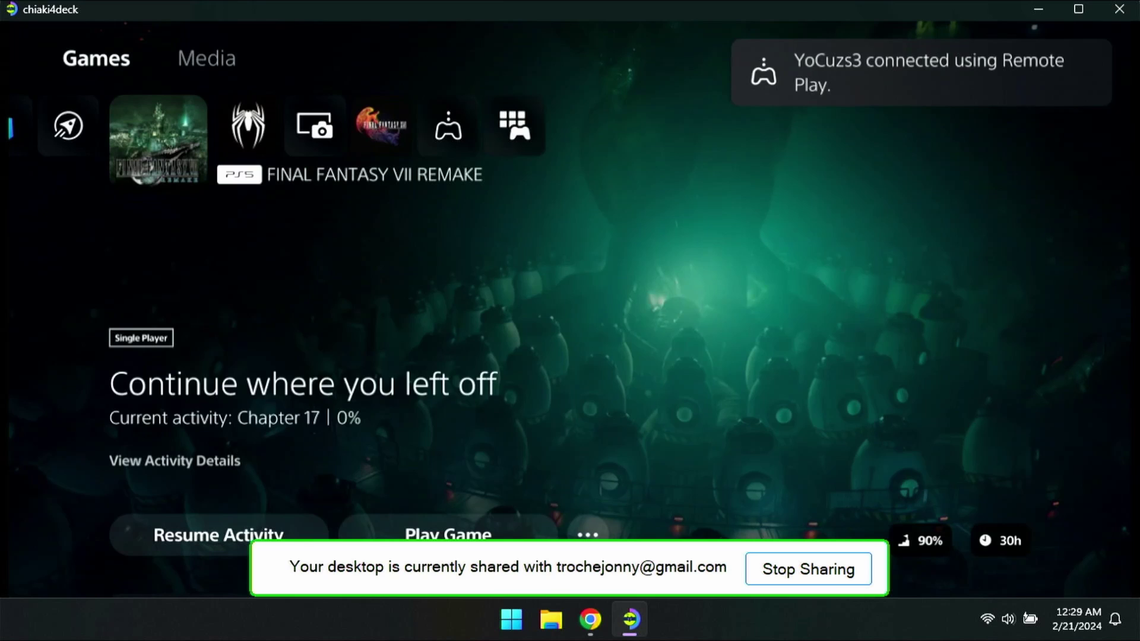
pyautogui.press('ctrl+alt+F16')
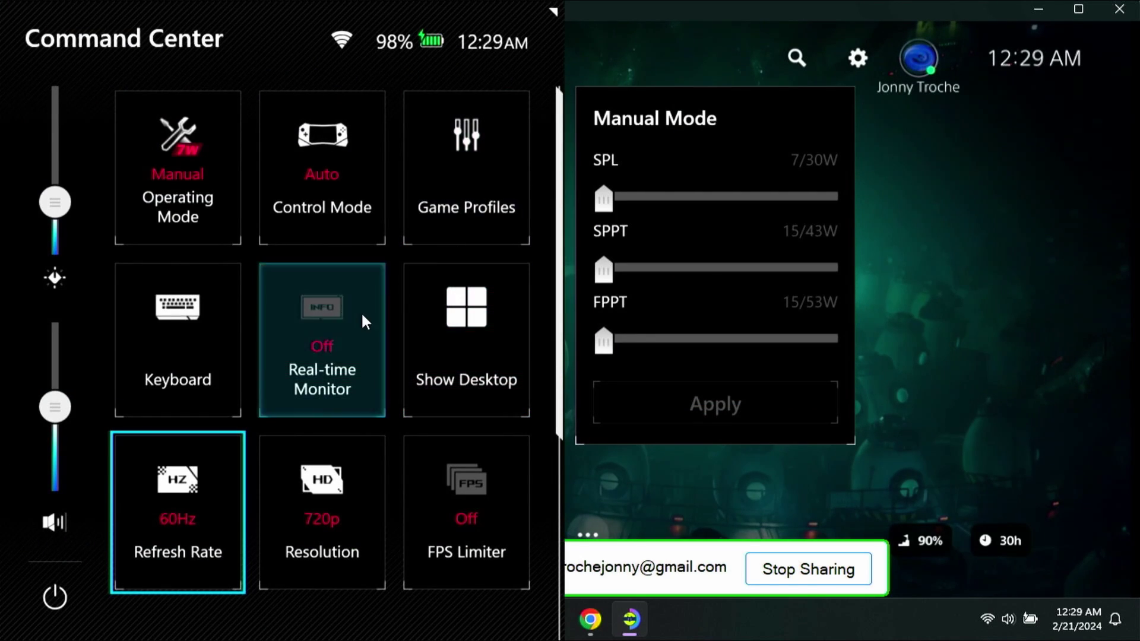
pyautogui.click(341, 339)
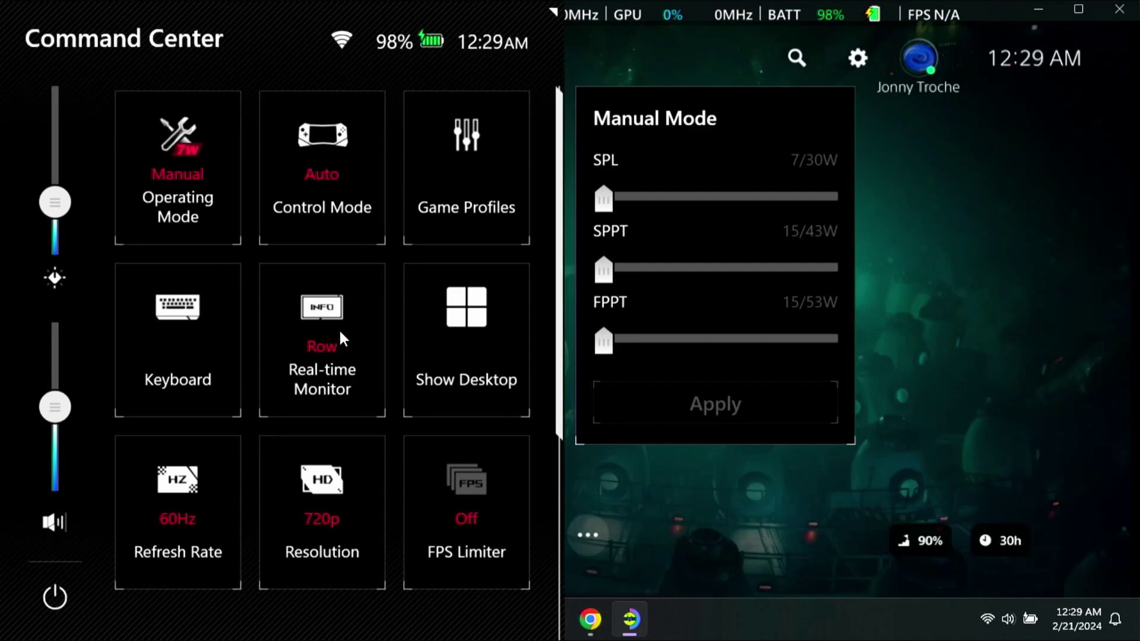
pyautogui.press('ctrl+alt+F16')
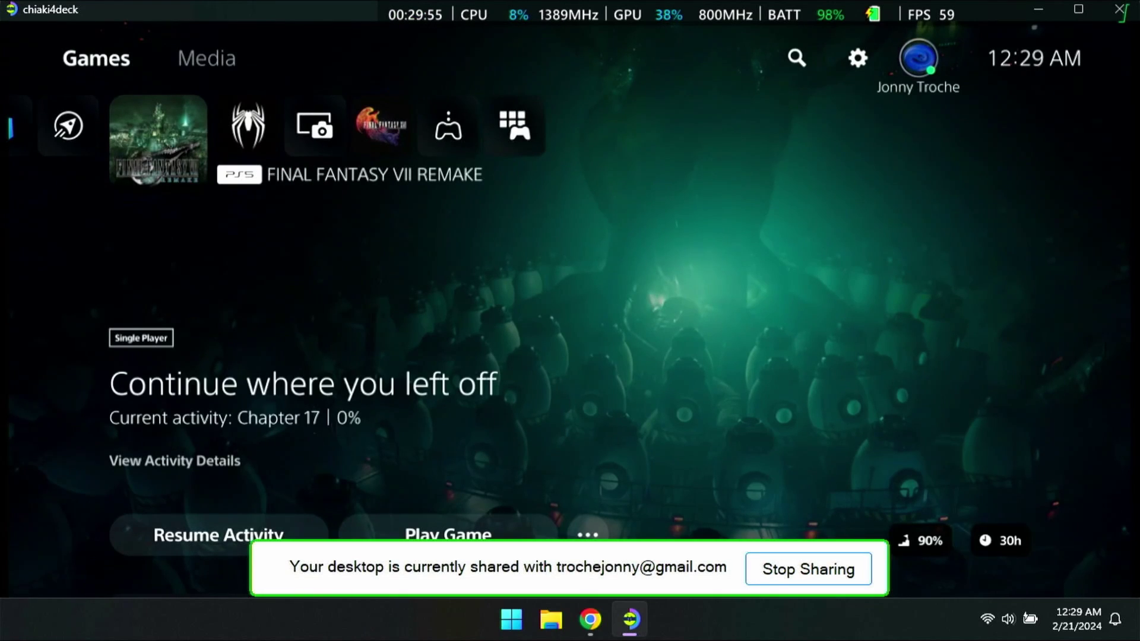
# Set the Command Center's Control Mode to Gamepad and return to the remote play stream.
pyautogui.press('ctrl+alt+F16')
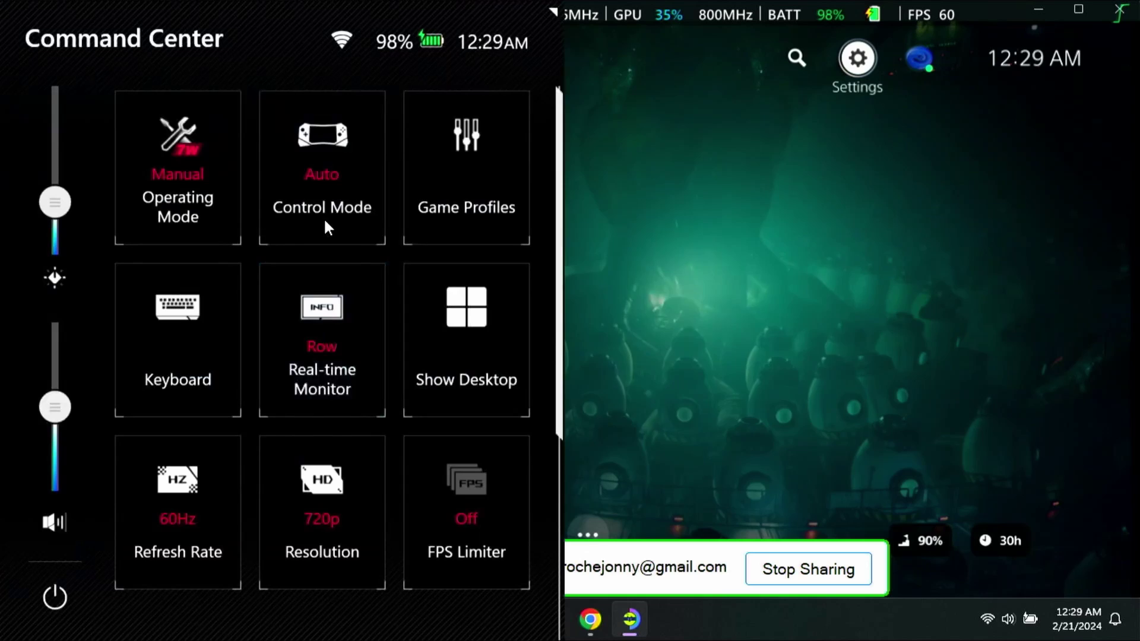
pyautogui.click(330, 225)
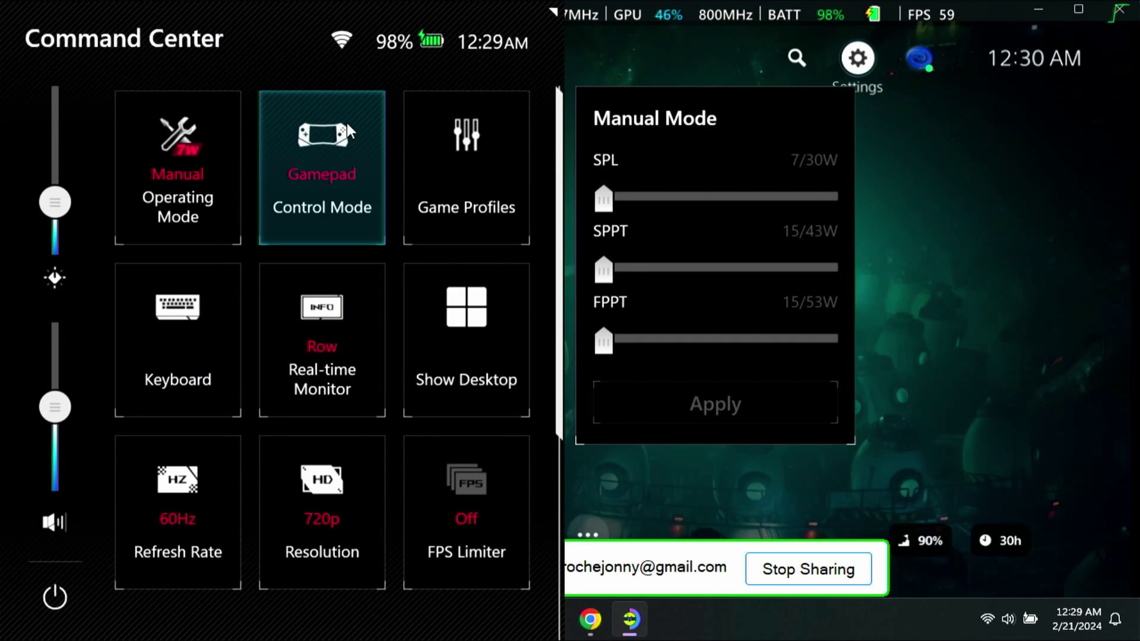
pyautogui.press('ctrl+alt+F16')
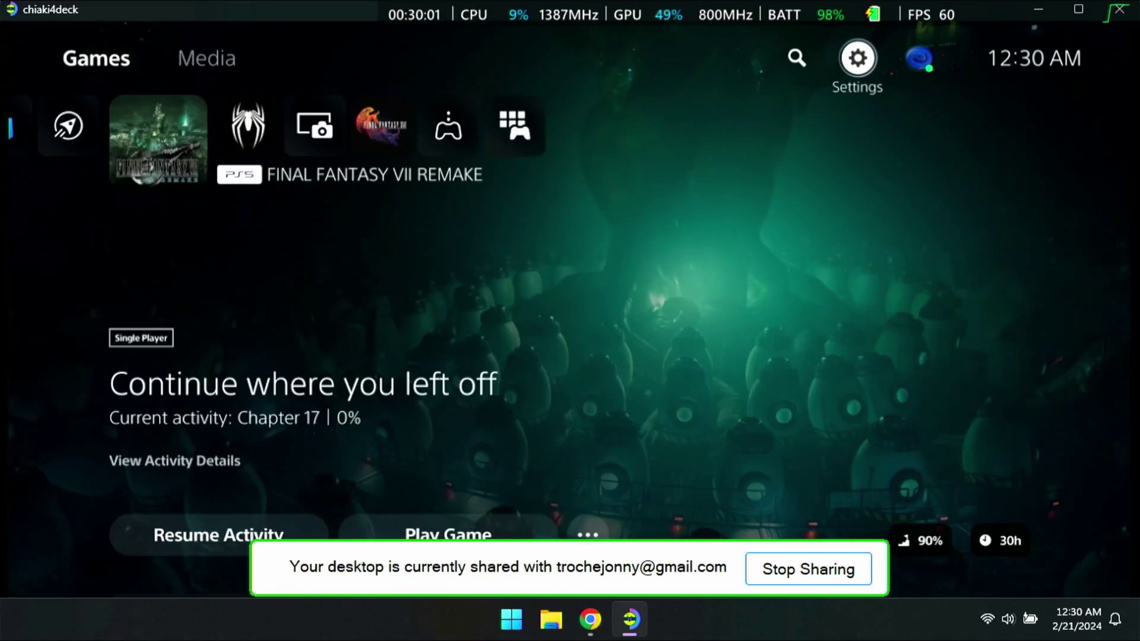
# Browse the game row on the streamed PS5 home screen to check how the controls respond.
pyautogui.press('Left')
pyautogui.press('Down')
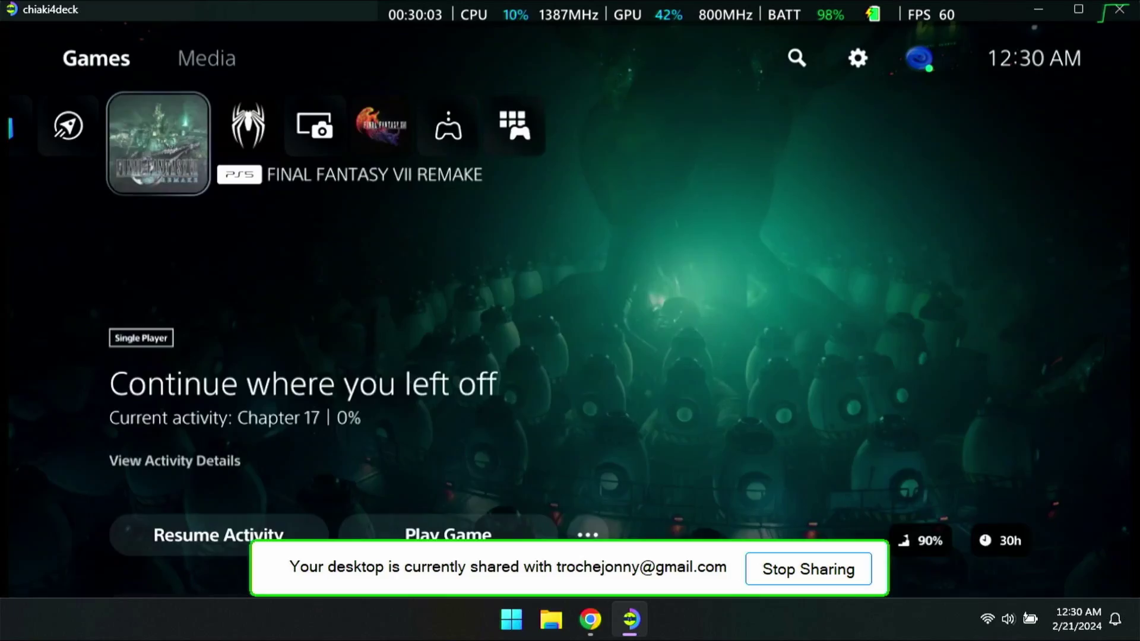
pyautogui.press('Left')
pyautogui.press('Right')
pyautogui.press('Right')
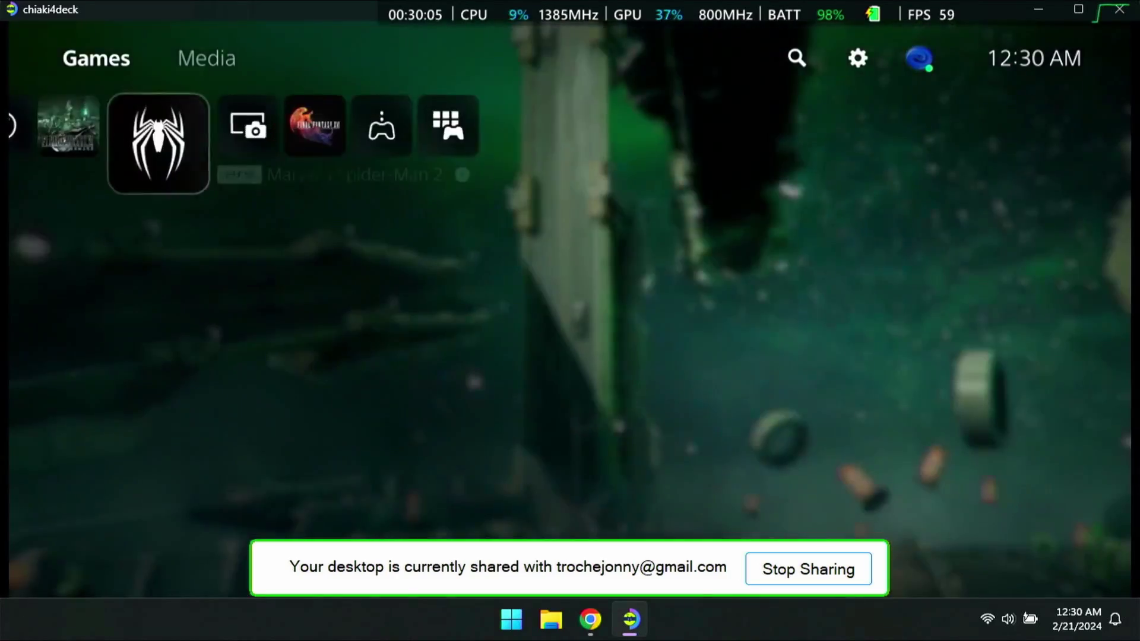
pyautogui.press('Left')
pyautogui.press('Right')
pyautogui.press('Right')
pyautogui.press('Right')
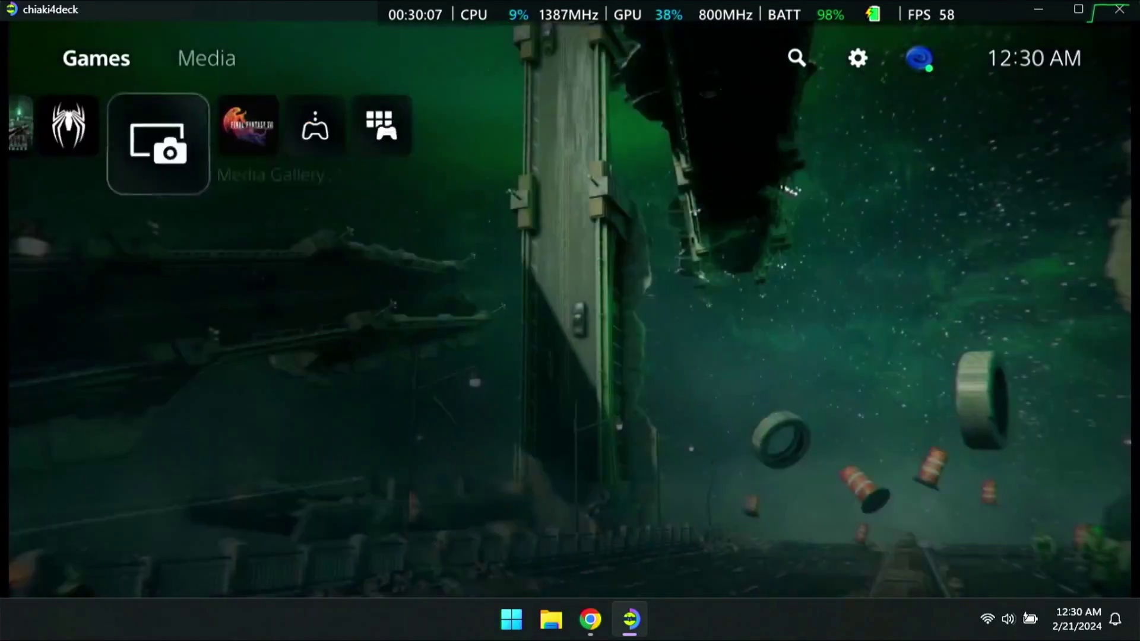
pyautogui.press('Left')
pyautogui.press('Left')
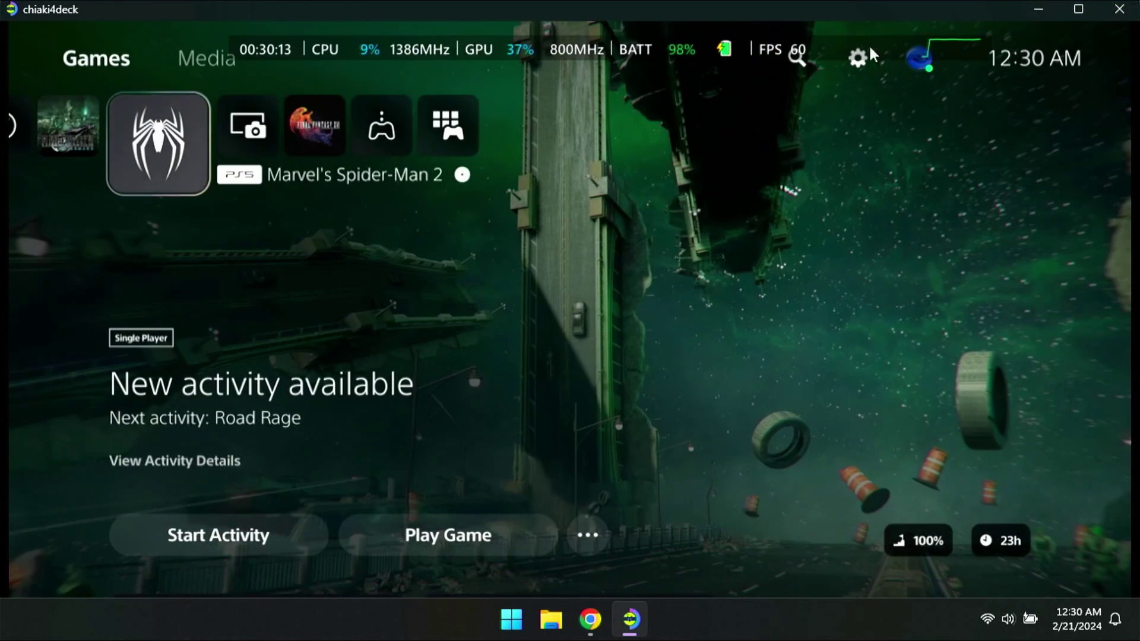
# Disconnect the remote play session without putting the console into sleep mode.
pyautogui.click(1108, 20)
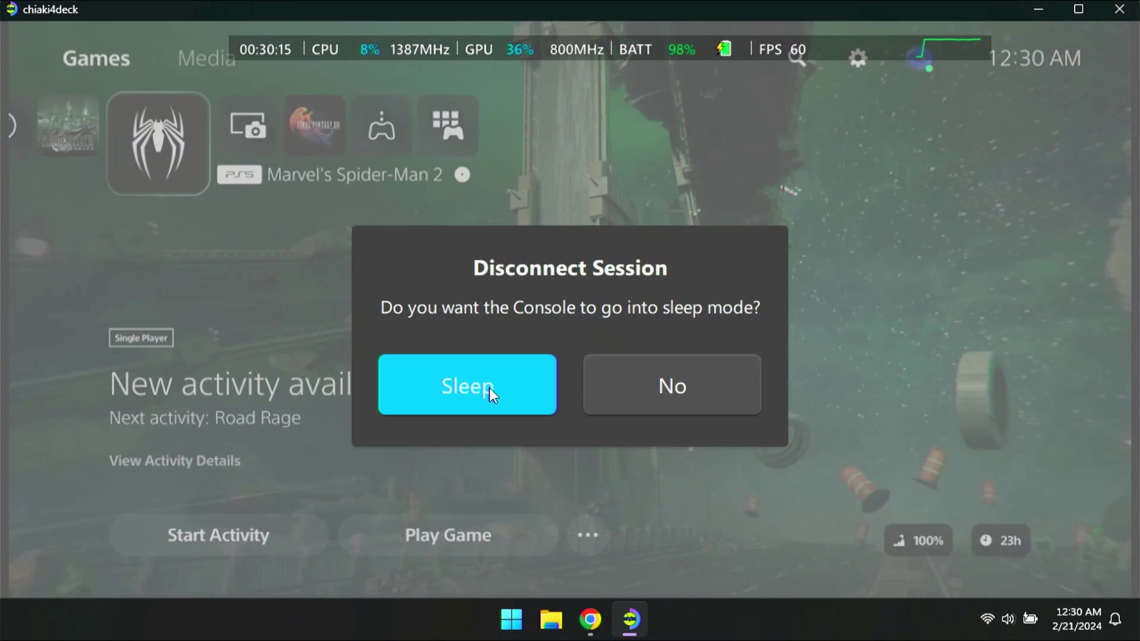
pyautogui.click(679, 386)
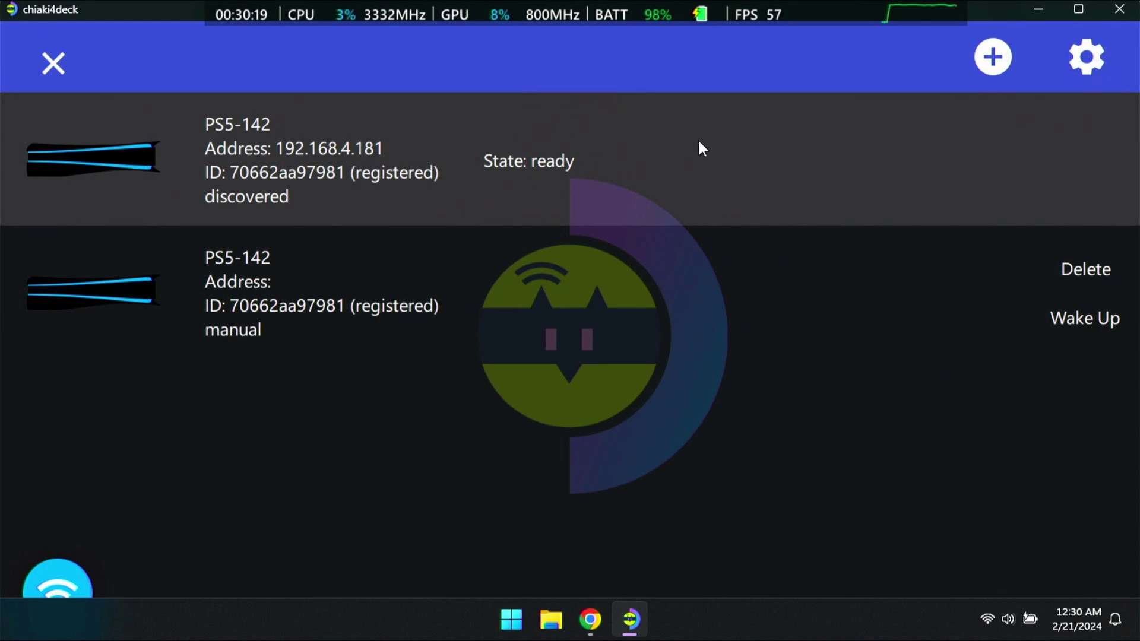
# Turn off the Real-time Monitor in Command Center and return to the chiaki4deck console list.
pyautogui.hotkey('ctrl', 'alt', 'F1')
pyautogui.click(333, 323)
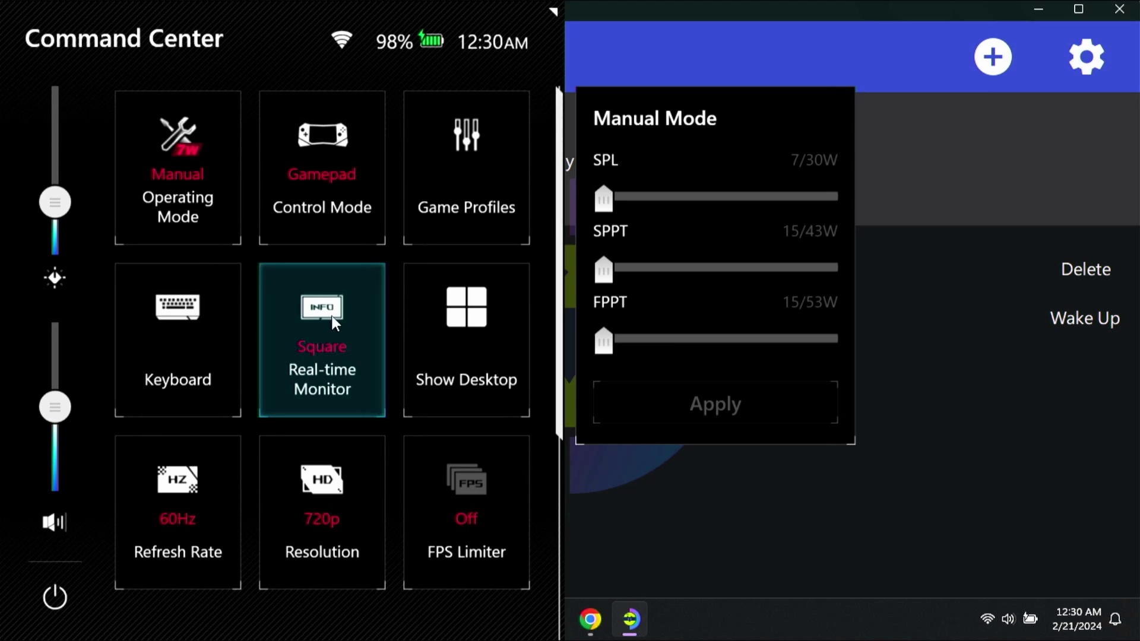
pyautogui.click(334, 323)
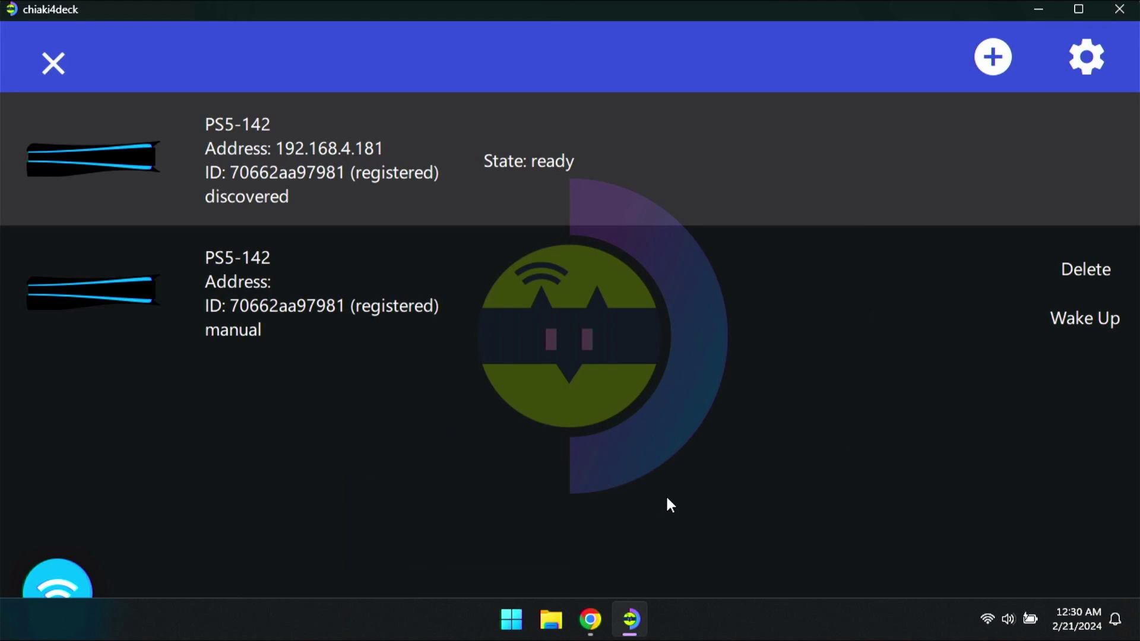
pyautogui.click(667, 503)
# Open the chiaki4deck settings and choose Ask as the Action On Disconnect.
pyautogui.click(1086, 58)
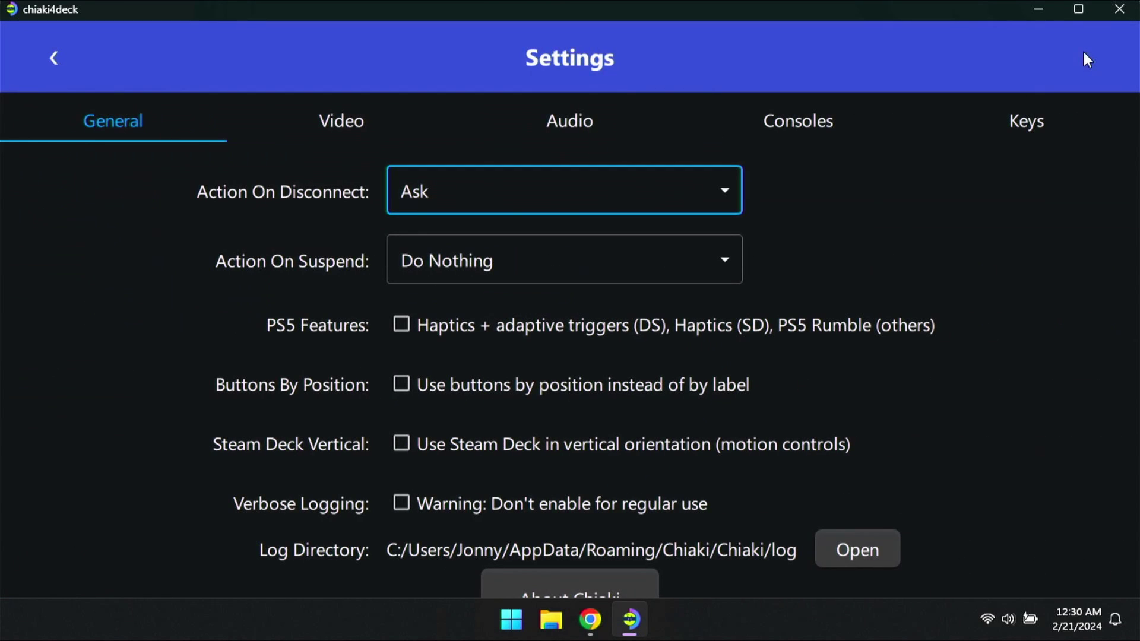
pyautogui.click(653, 192)
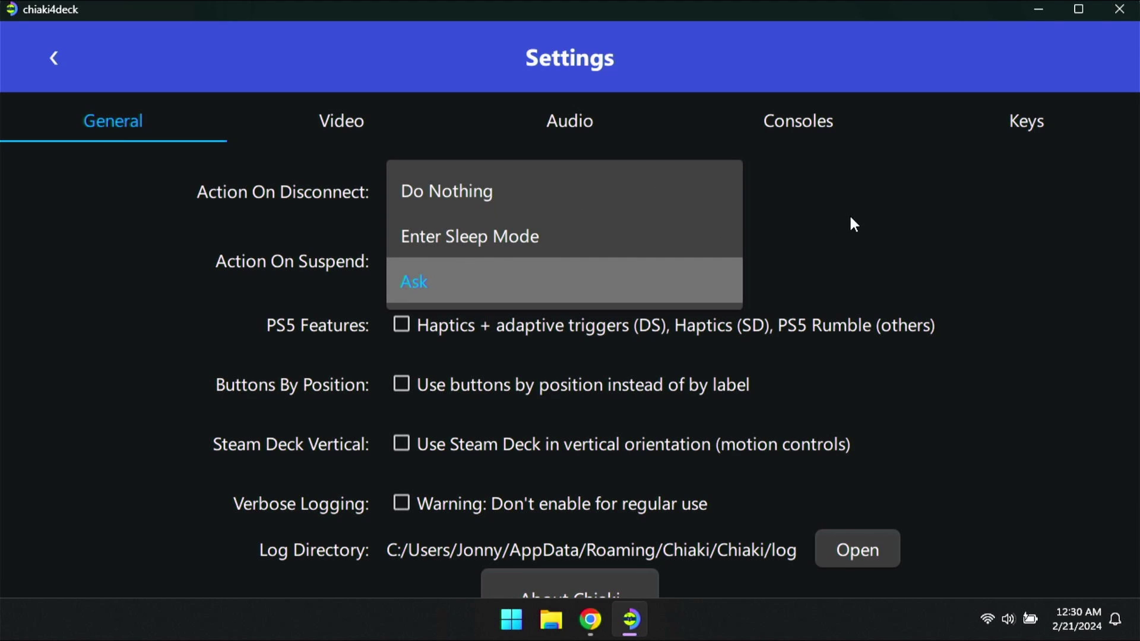
pyautogui.click(424, 293)
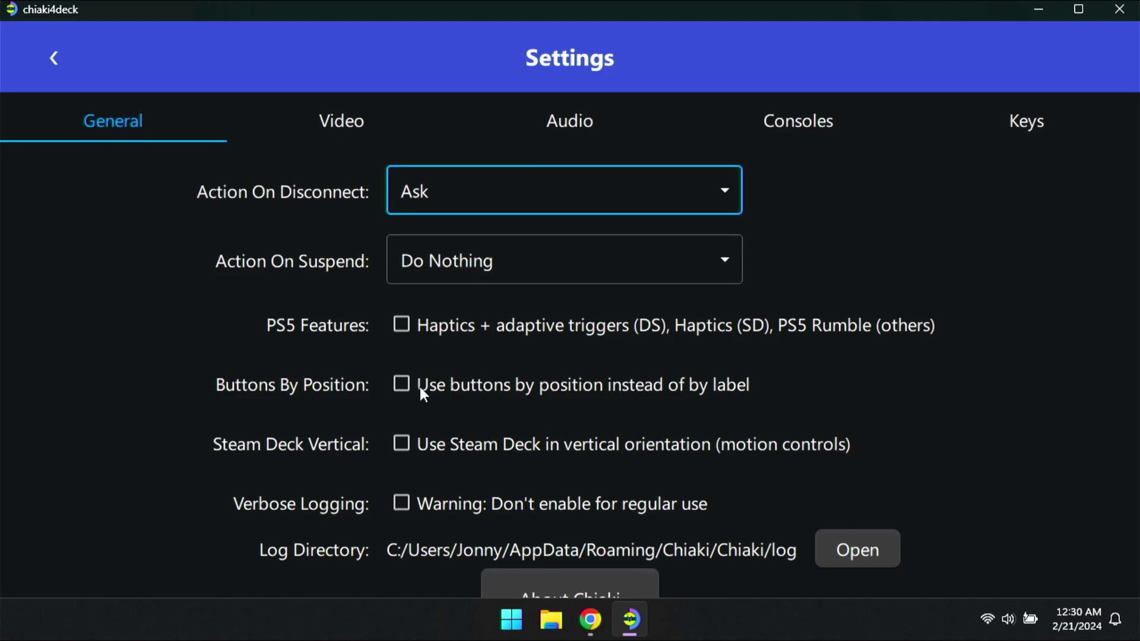
# In the video settings, choose none as the Hardware Decoder and H264 as the Codec.
pyautogui.click(340, 121)
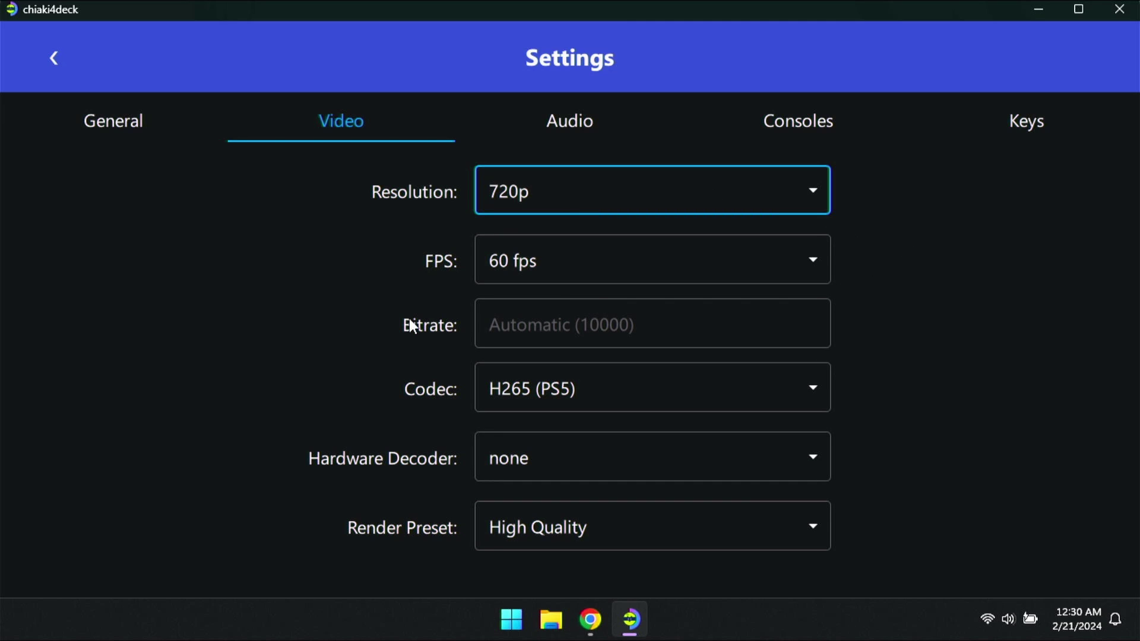
pyautogui.click(639, 332)
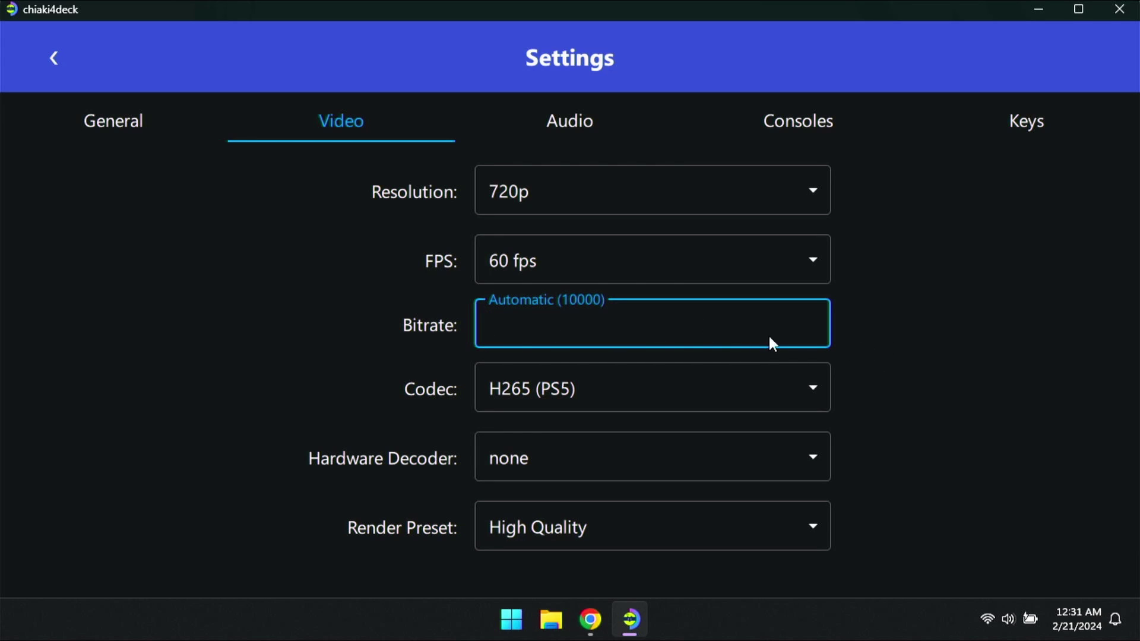
pyautogui.click(571, 443)
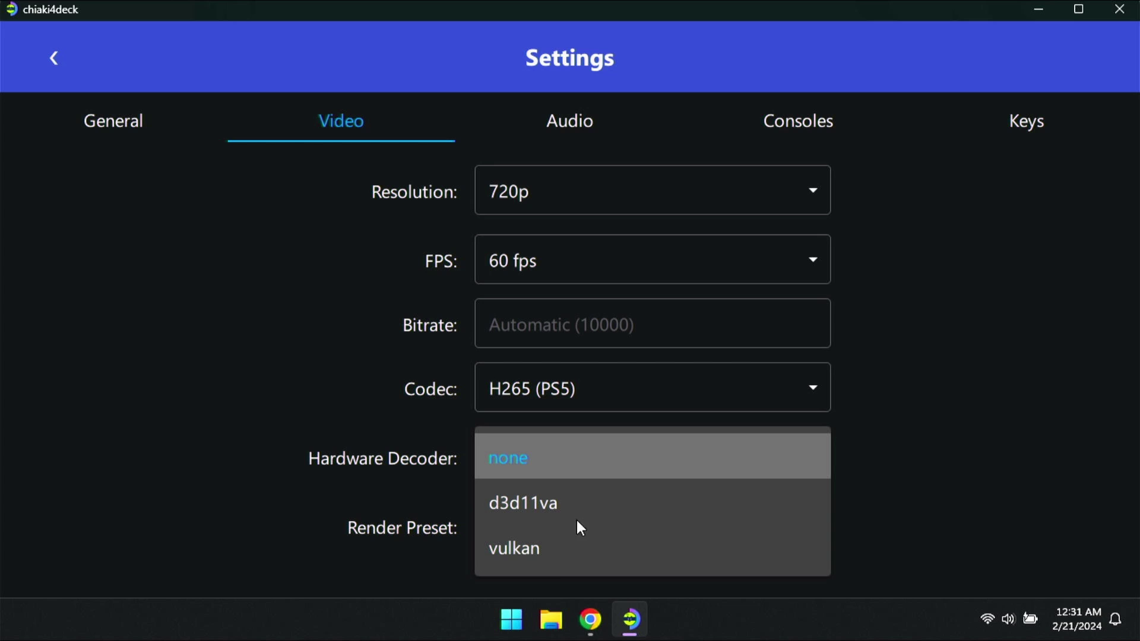
pyautogui.click(628, 451)
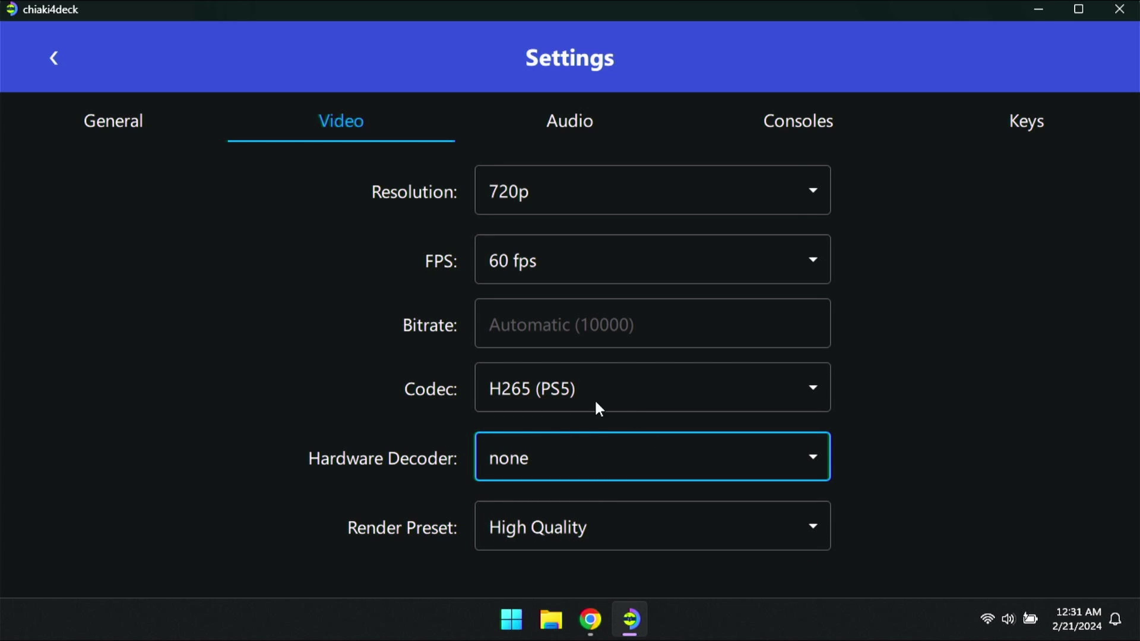
pyautogui.click(622, 393)
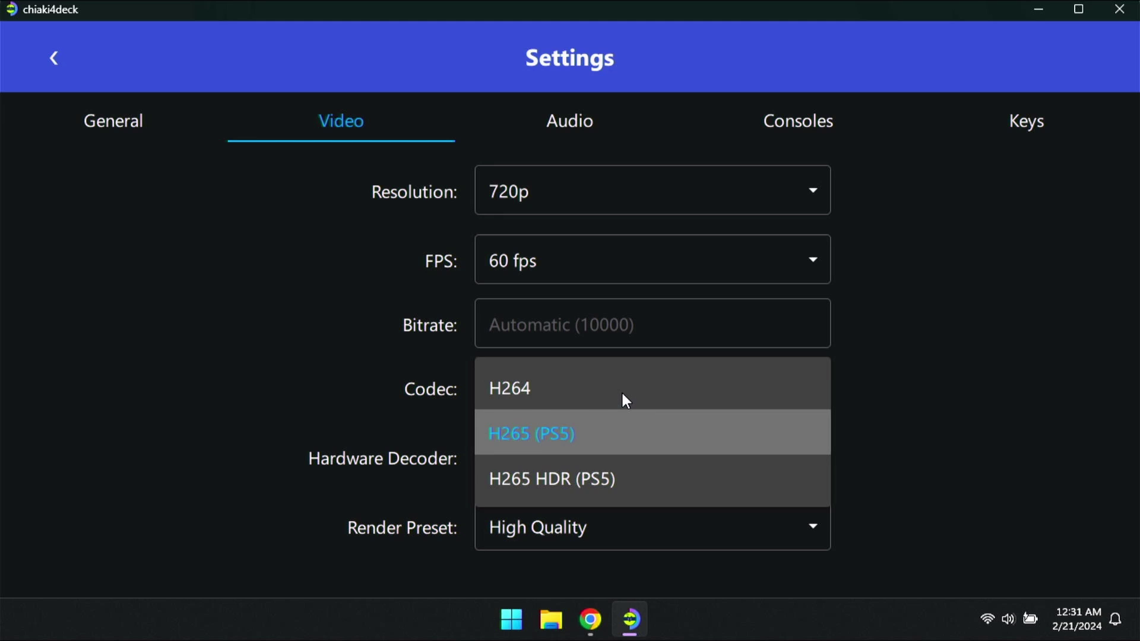
pyautogui.click(621, 389)
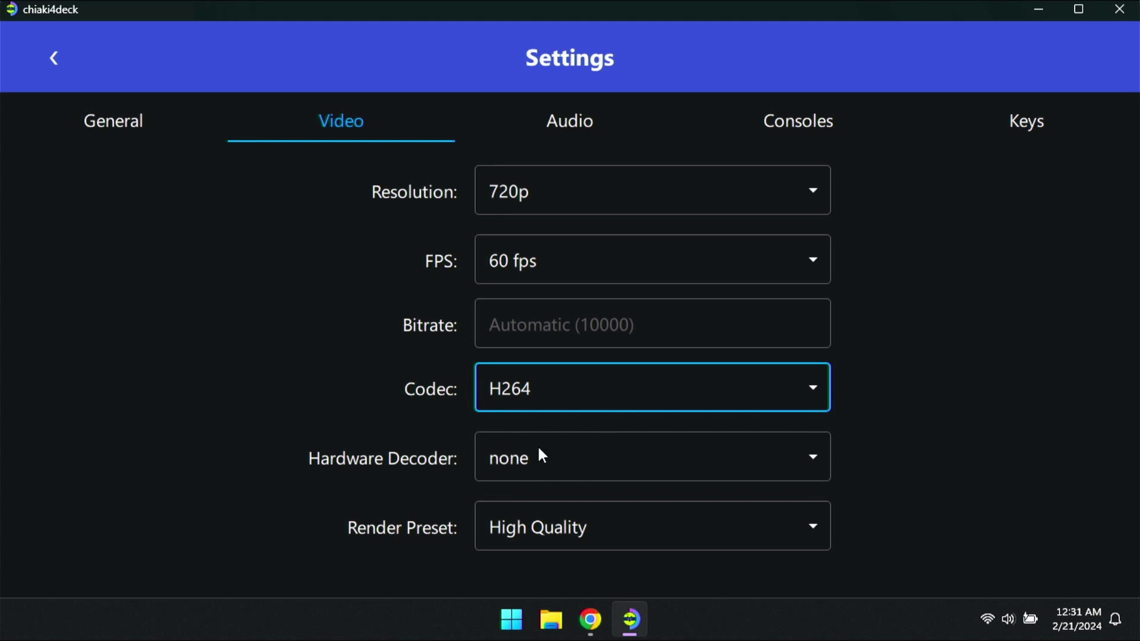
# Review the audio, registered console and key mapping settings, and return to the console list.
pyautogui.click(572, 124)
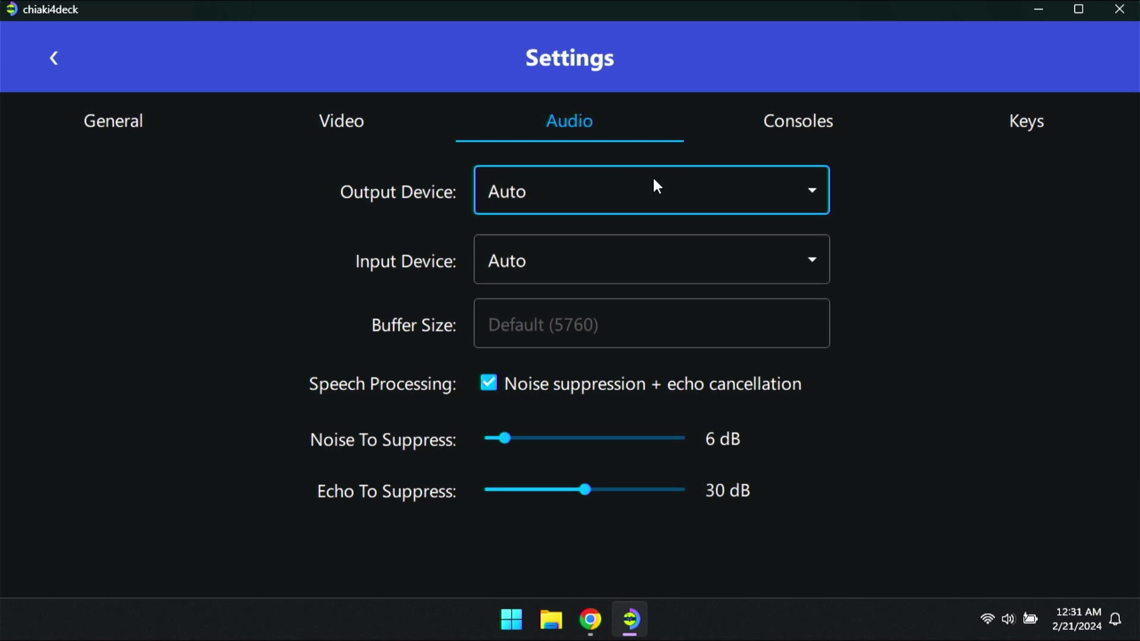
pyautogui.click(782, 124)
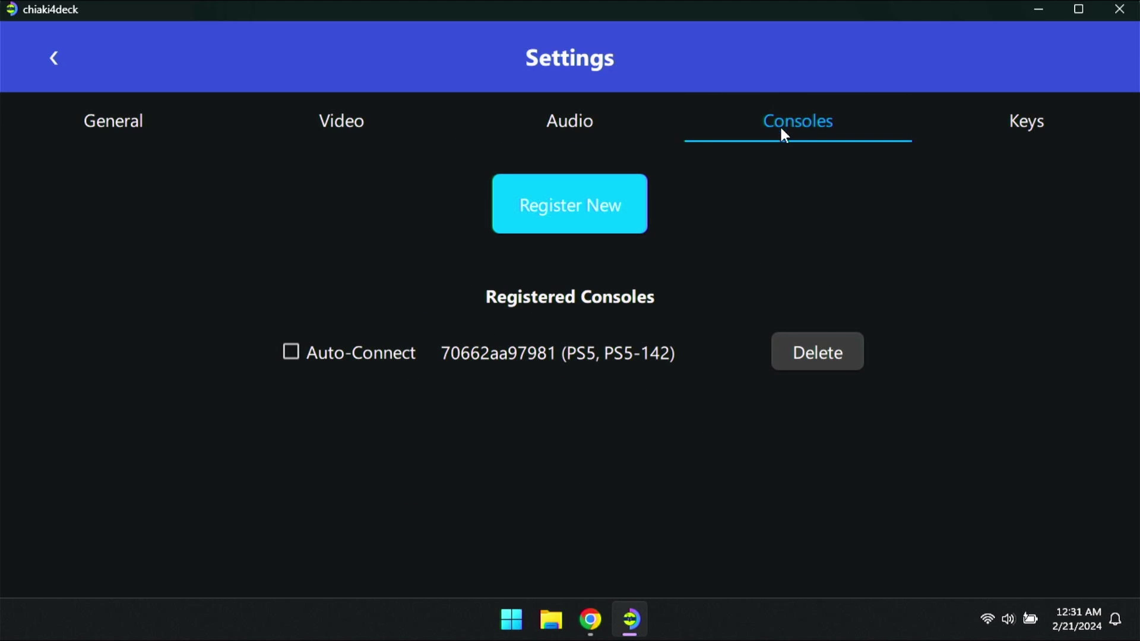
pyautogui.click(1025, 132)
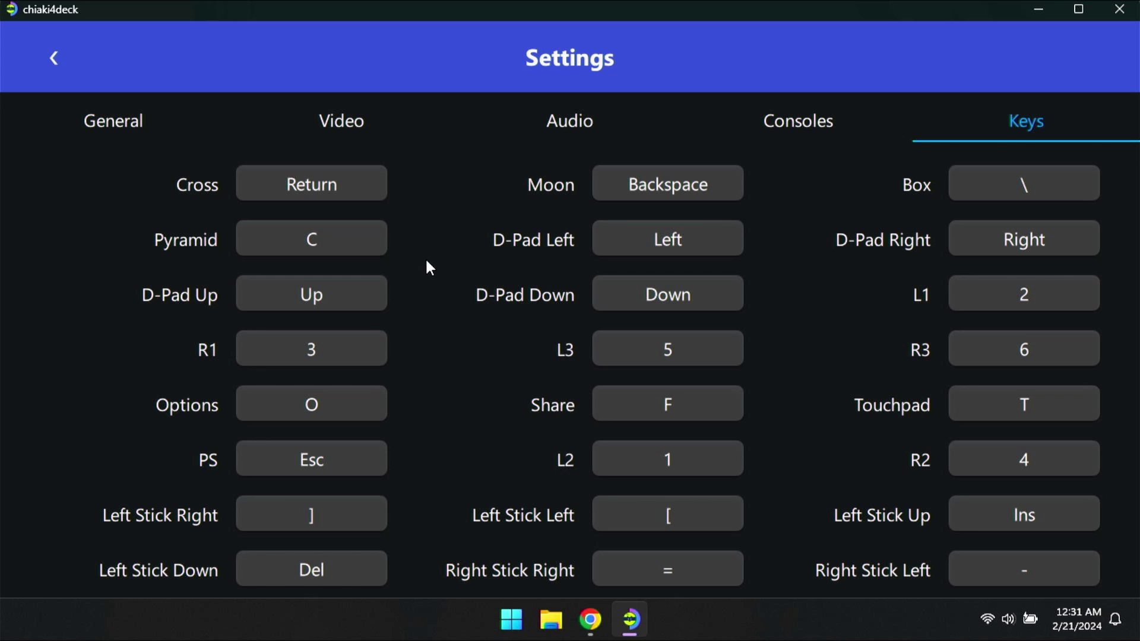
pyautogui.click(142, 117)
pyautogui.click(47, 59)
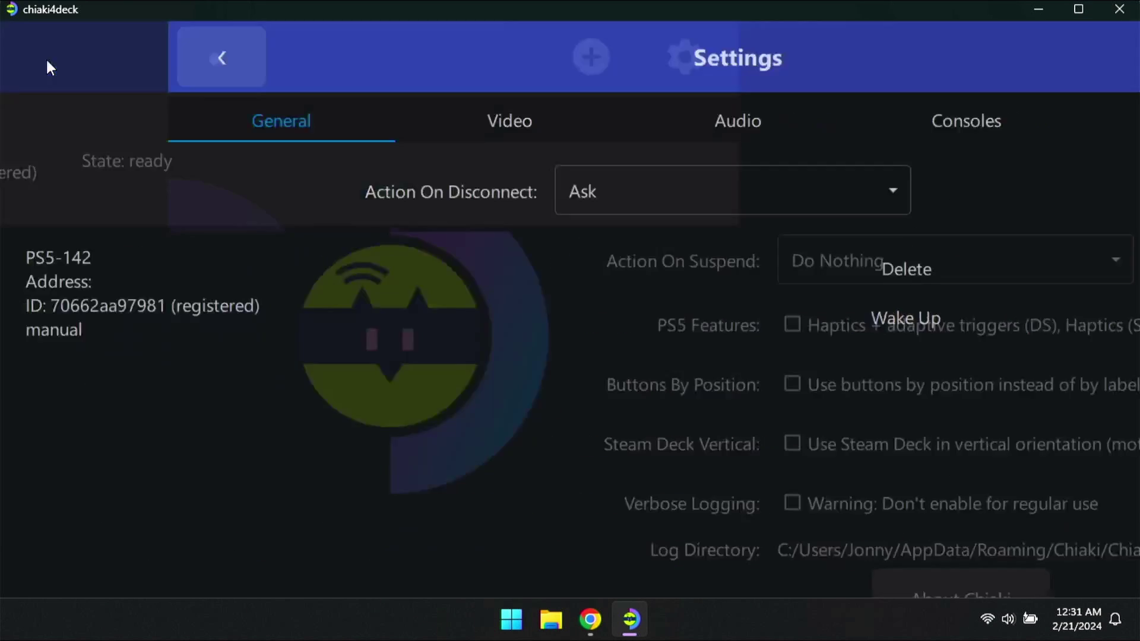
# Reconnect to the discovered PS5-142 console and launch FINAL FANTASY VII REMAKE from its home screen.
pyautogui.click(381, 166)
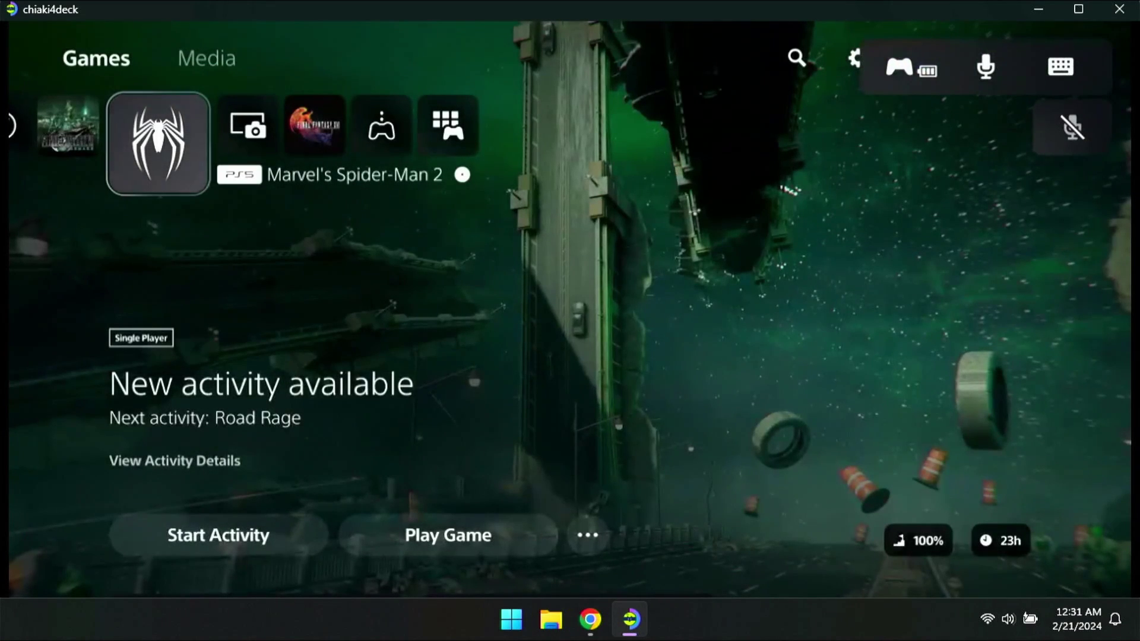
pyautogui.press('Right')
pyautogui.press('Left')
pyautogui.press('Left')
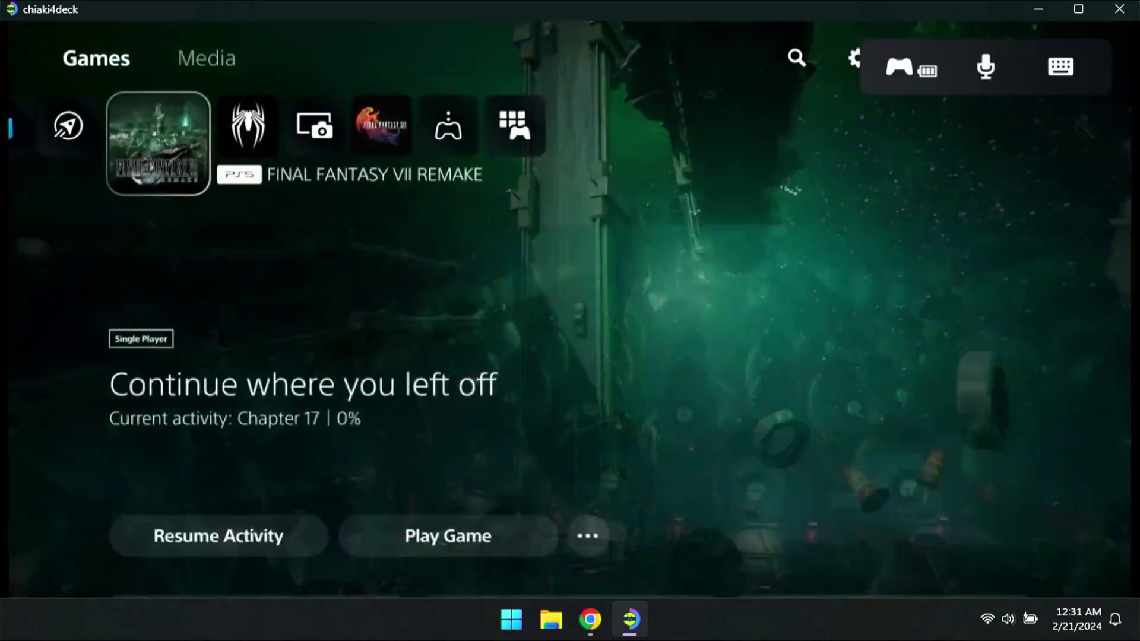
pyautogui.press('Return')
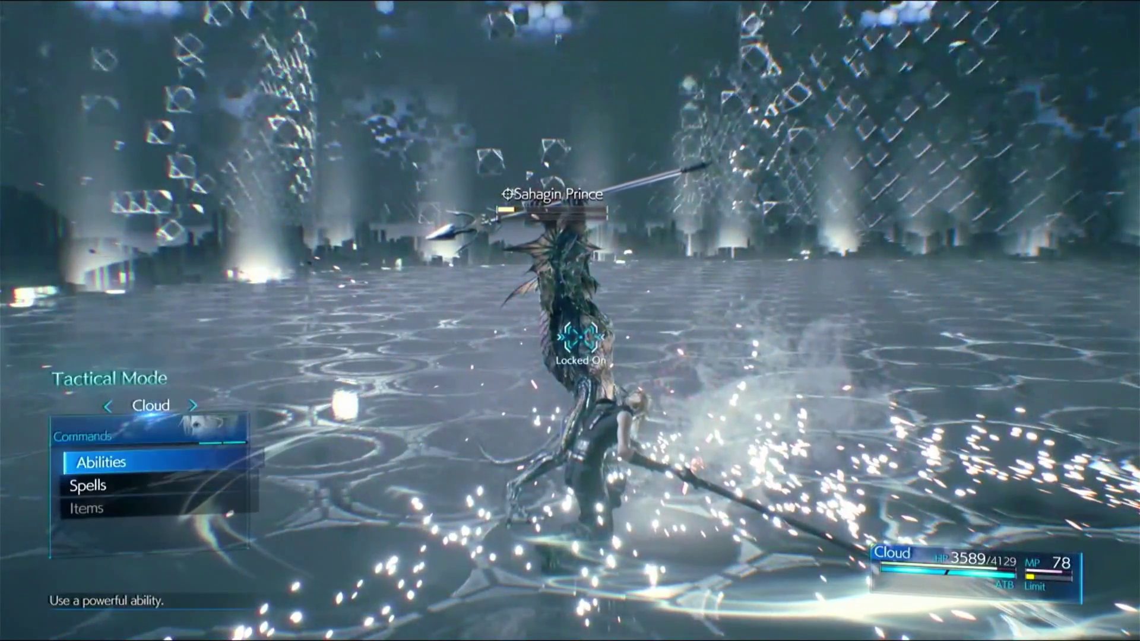
pyautogui.press('Return')
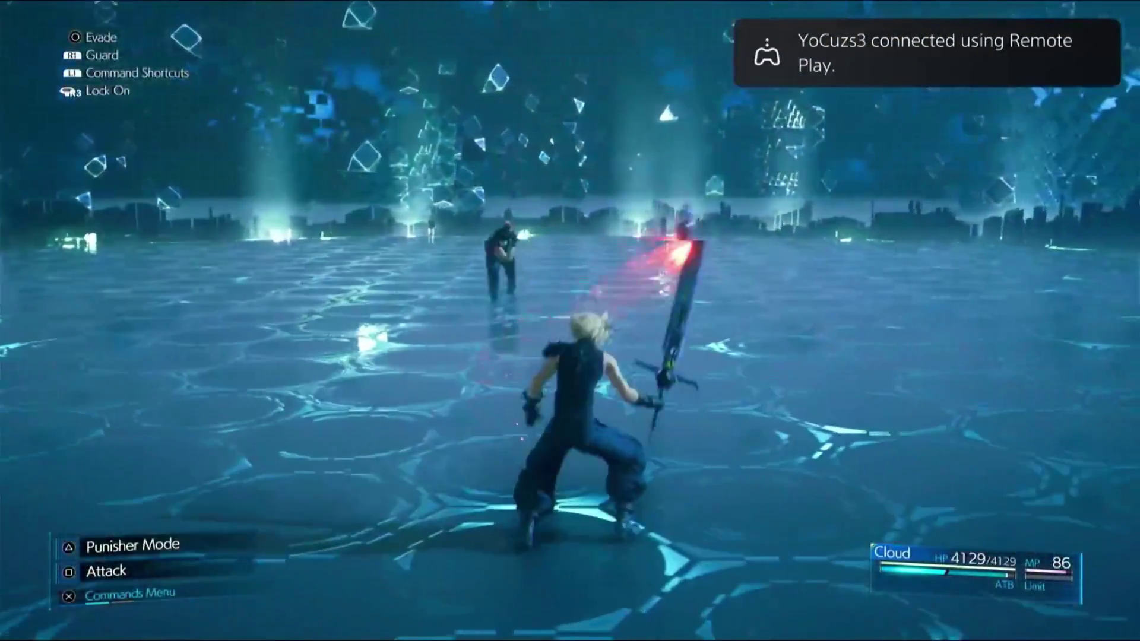
# Have Cloud cast Firaga from his spells on the 3-C SOLDIER Operator enemies.
pyautogui.press('Return')
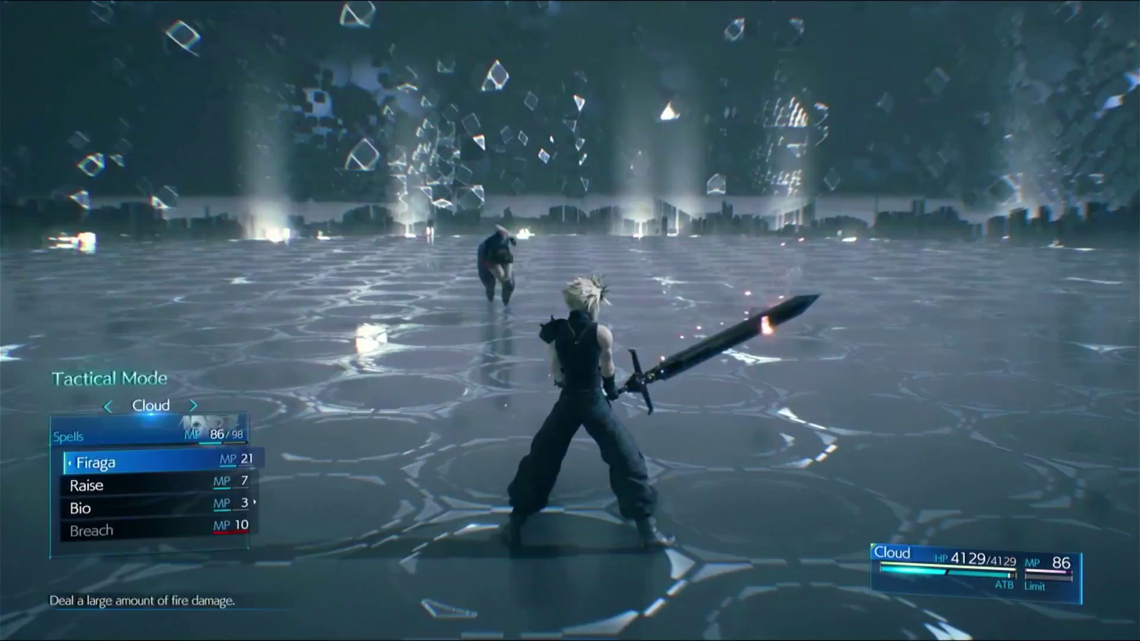
pyautogui.press('Return')
pyautogui.press('Return')
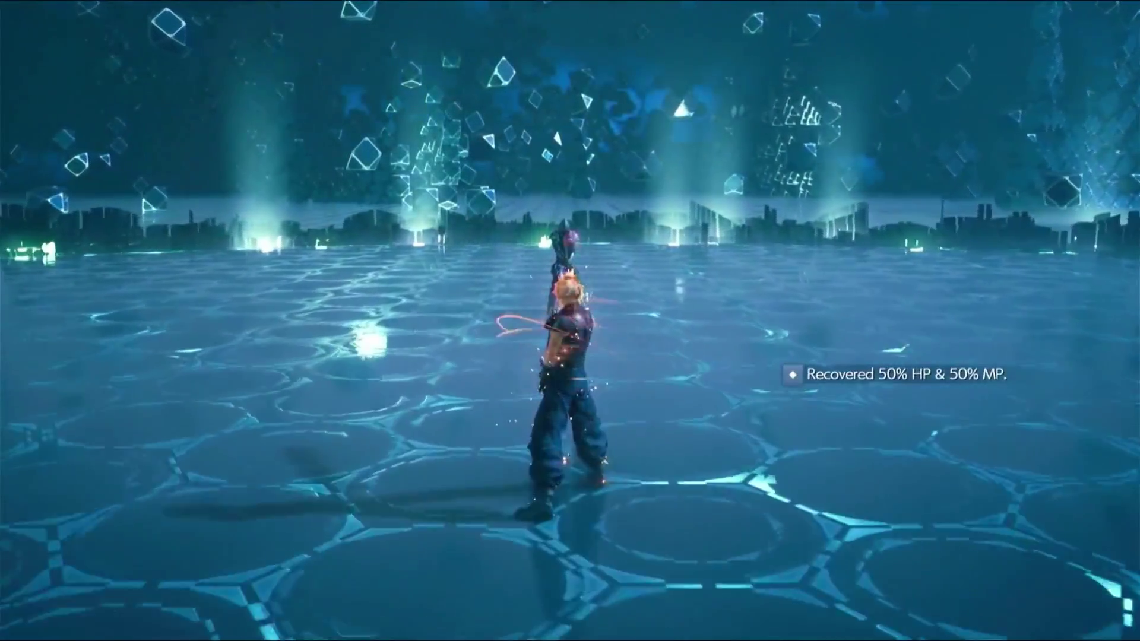
pyautogui.press('space')
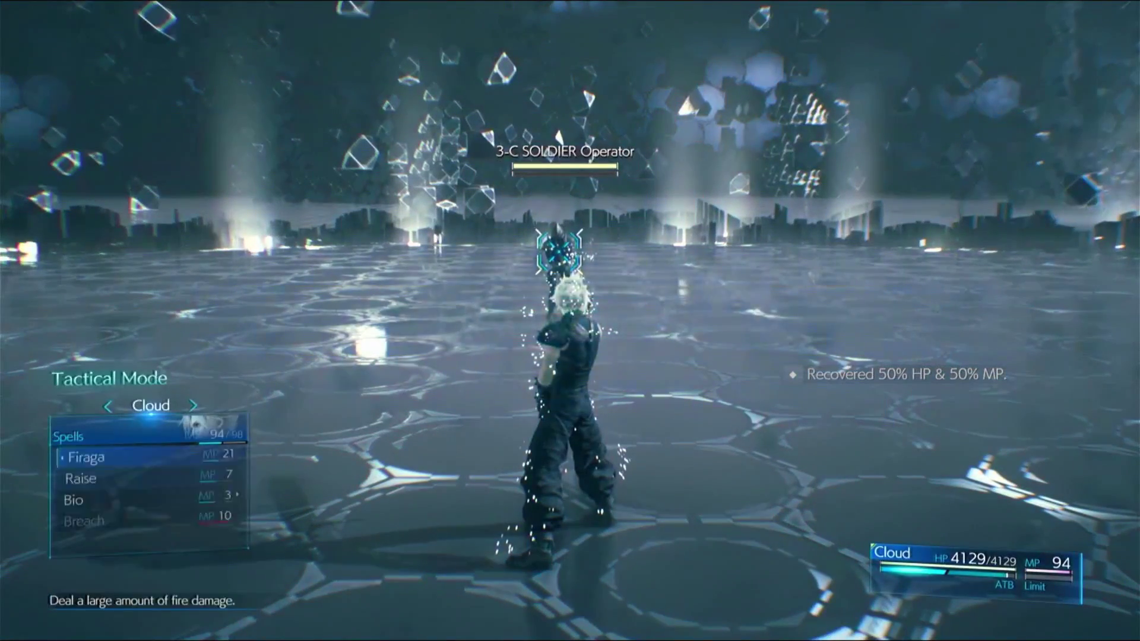
pyautogui.press('Return')
pyautogui.press('Return')
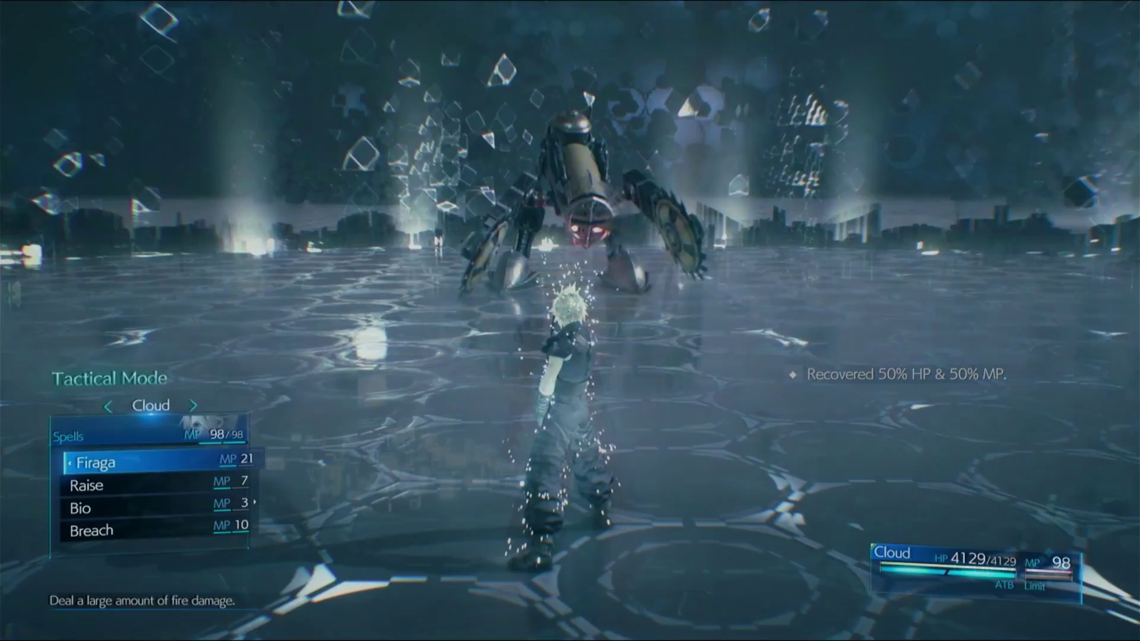
# Cast Firaga on the Cutter, and cast it again with the Left Blade as the target.
pyautogui.press('Return')
pyautogui.press('Return')
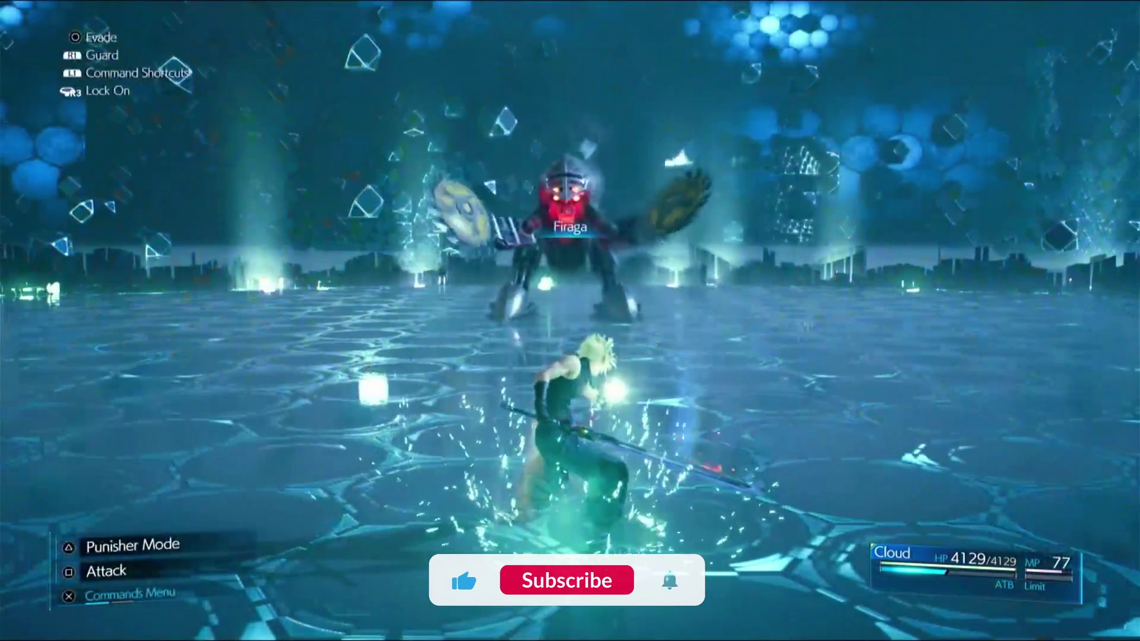
pyautogui.press('Return')
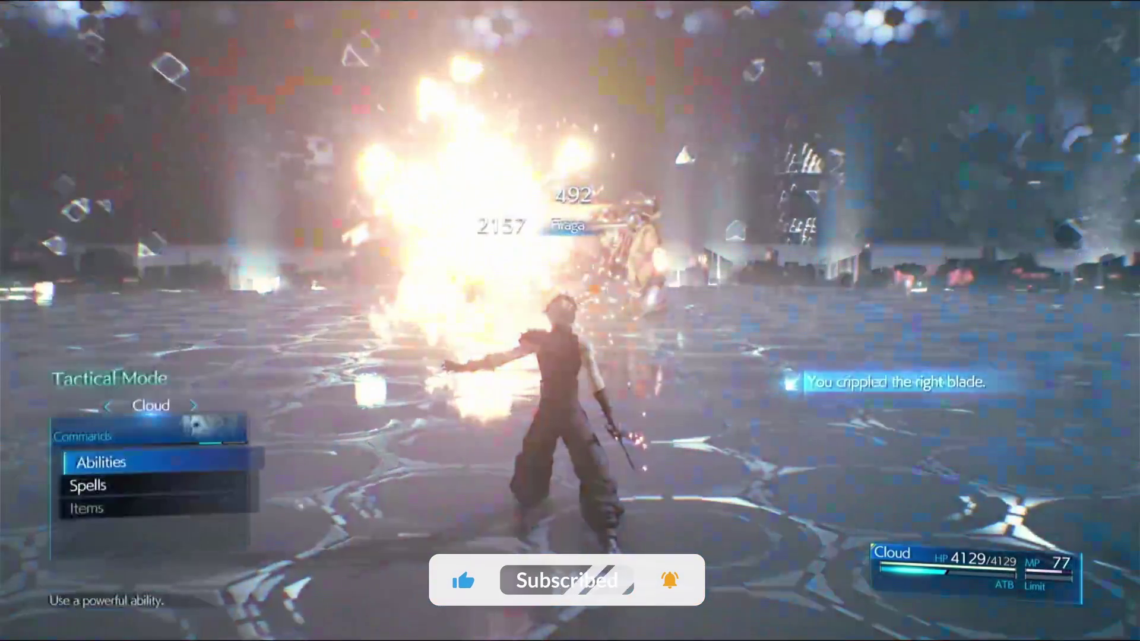
pyautogui.press('Return')
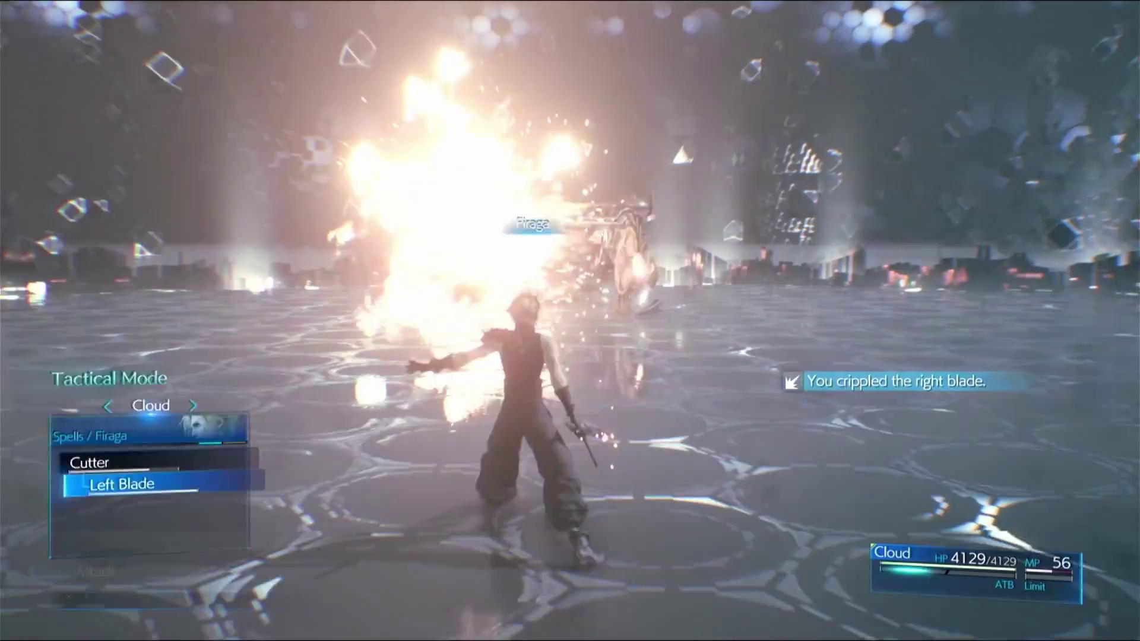
pyautogui.press('Return')
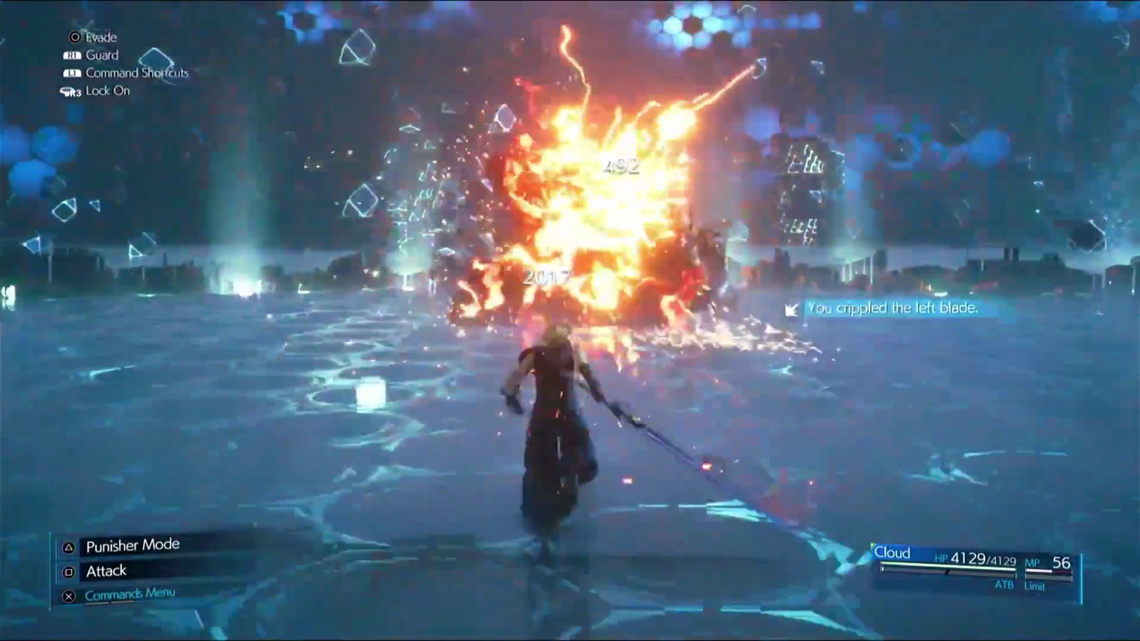
# Switch Cloud to Punisher Mode and hit the Cutter with repeated strong attacks.
pyautogui.press('t')
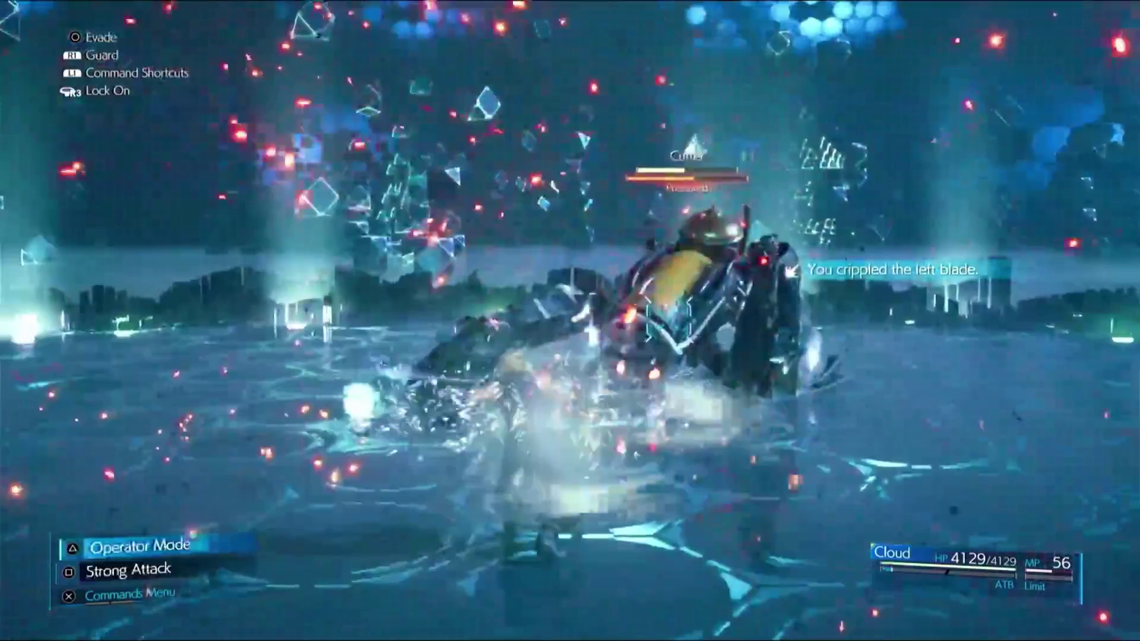
pyautogui.press('f')
pyautogui.press('f')
pyautogui.press('f')
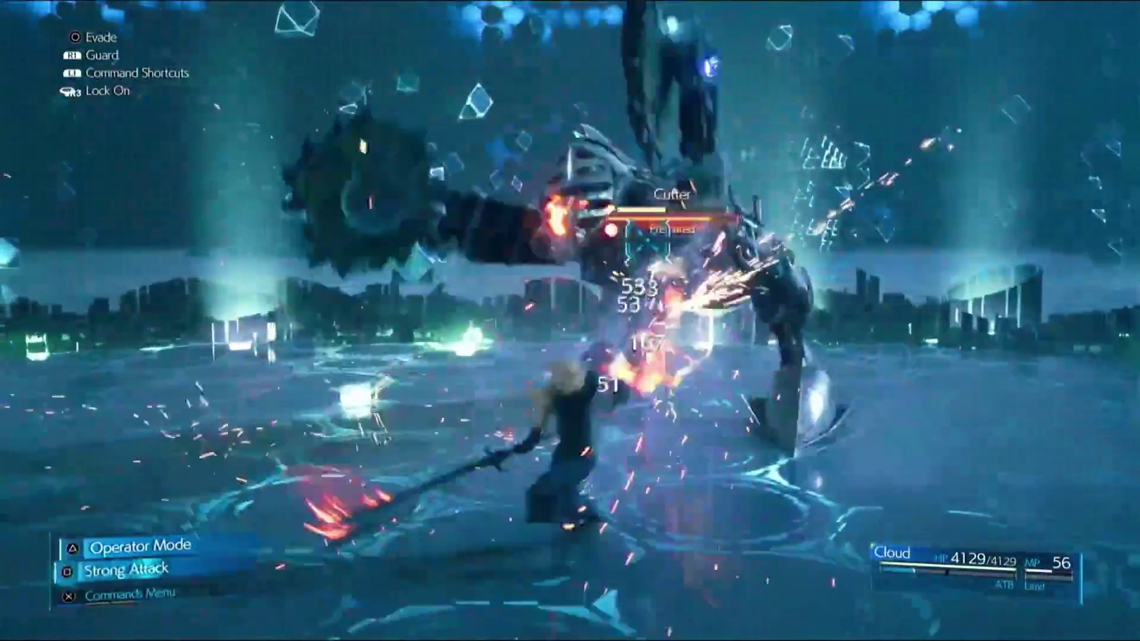
pyautogui.press('f')
pyautogui.press('f')
pyautogui.press('f')
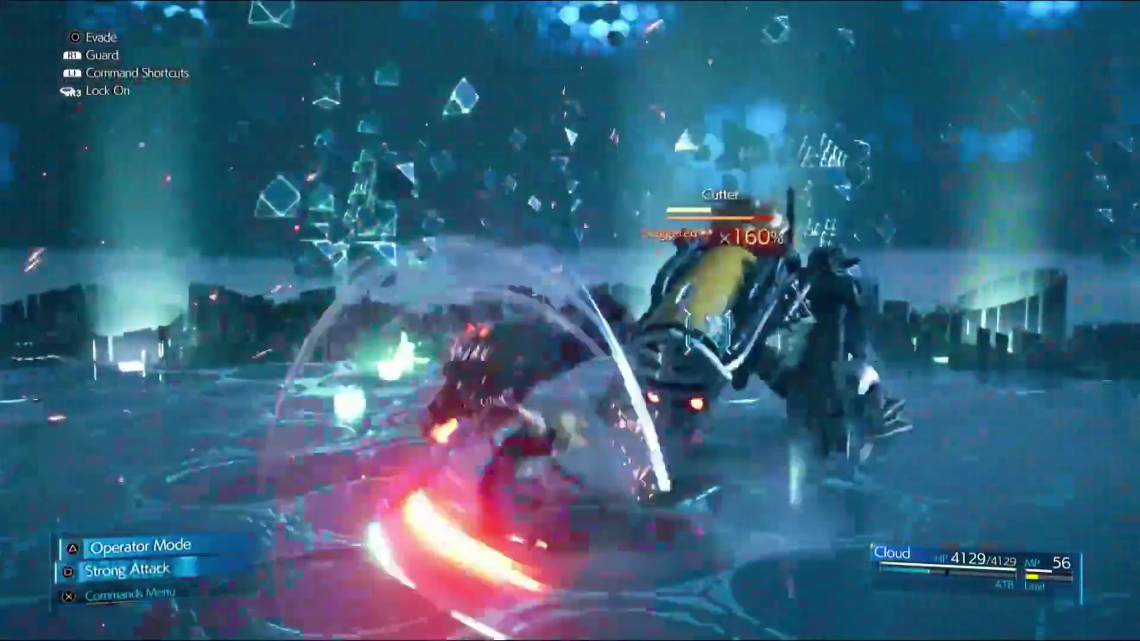